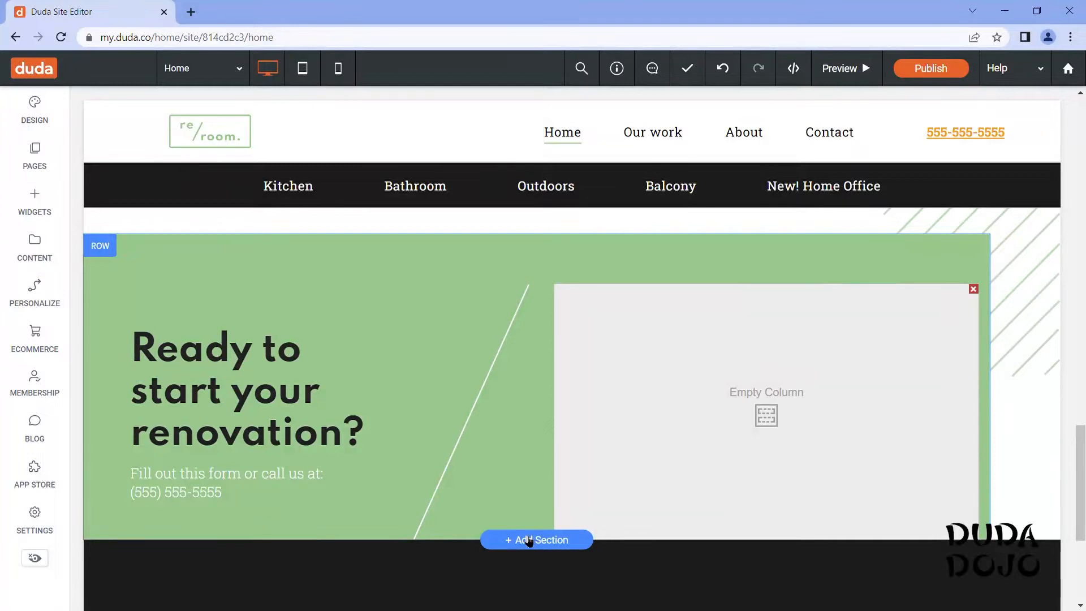
{"action": "left_click", "coordinate": [527, 540]}
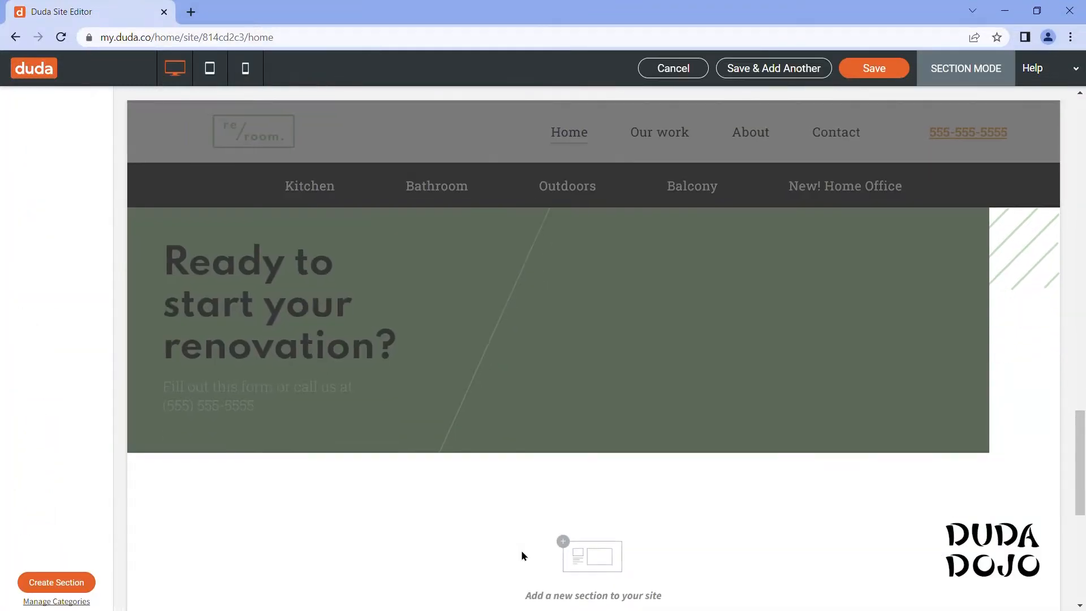
{"action": "left_click", "coordinate": [85, 556]}
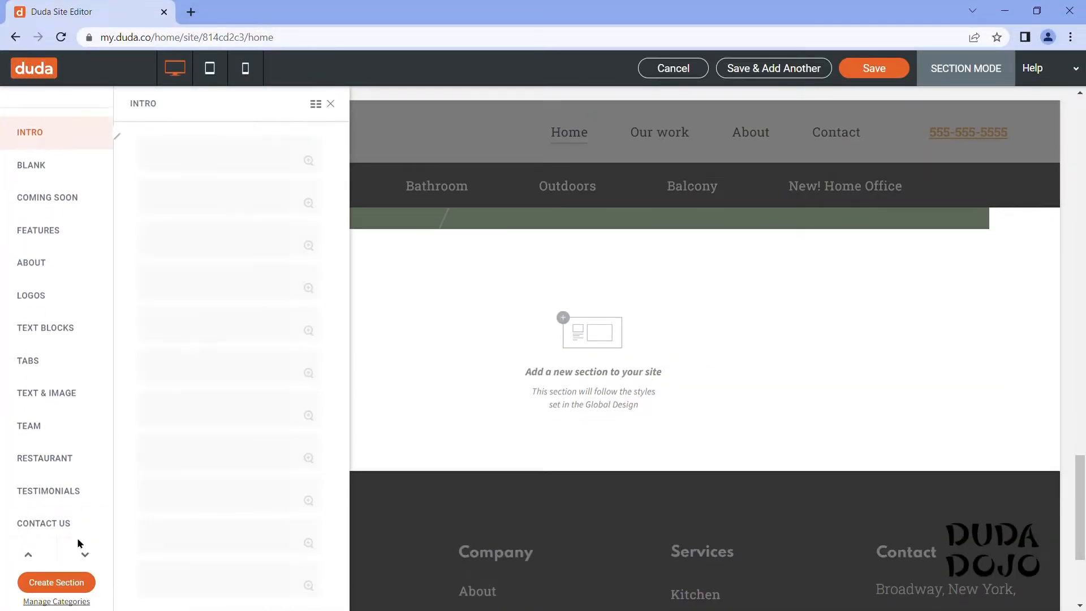
{"action": "left_click", "coordinate": [49, 522]}
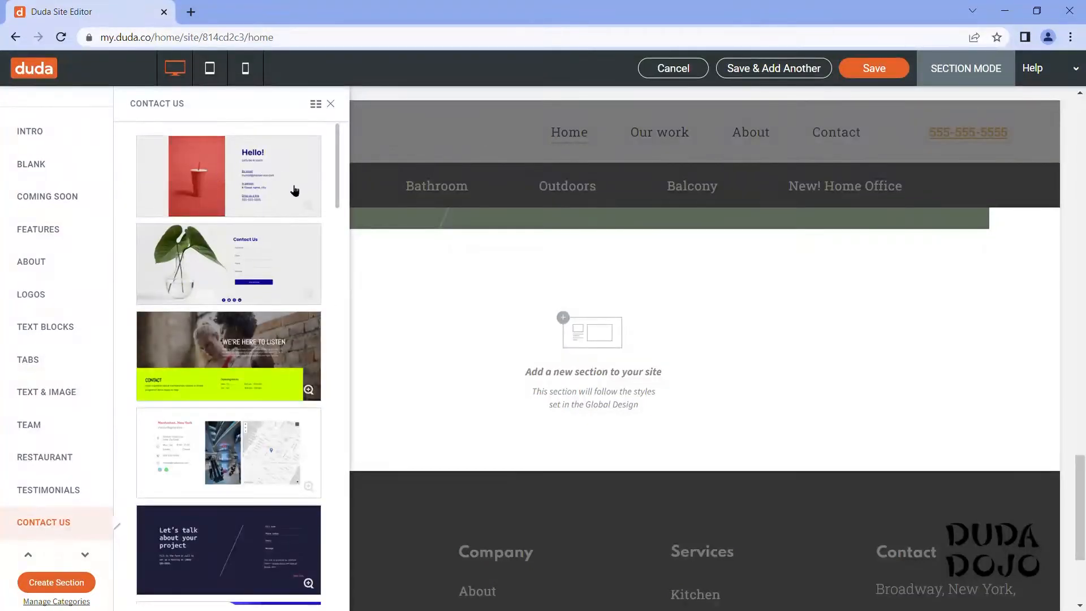
{"action": "left_click", "coordinate": [277, 282]}
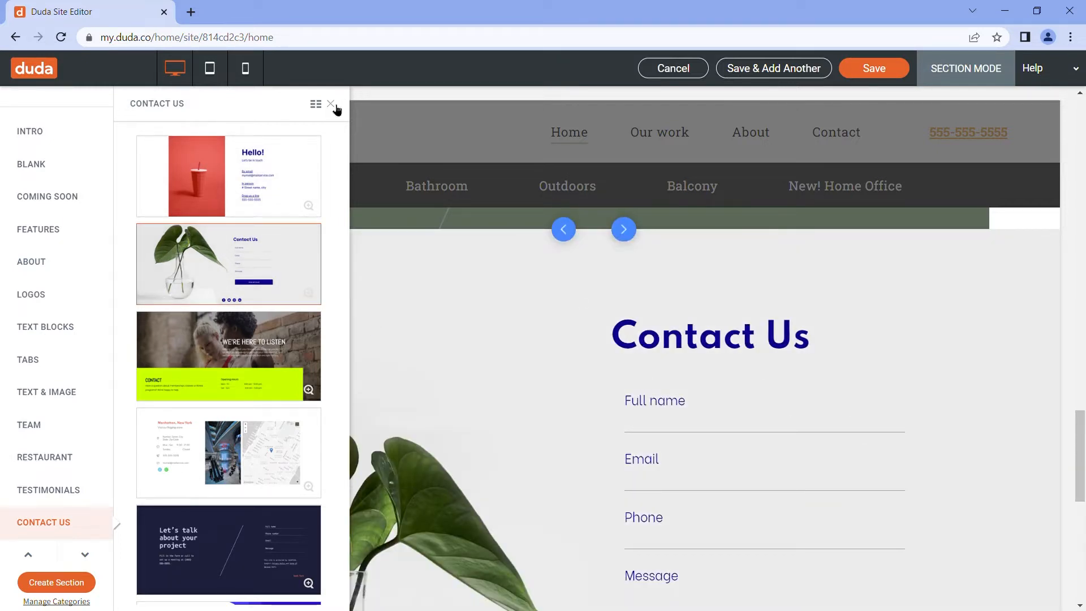
{"action": "left_click", "coordinate": [673, 69]}
{"action": "scroll", "coordinate": [491, 335], "scroll_direction": "up", "scroll_amount": 1}
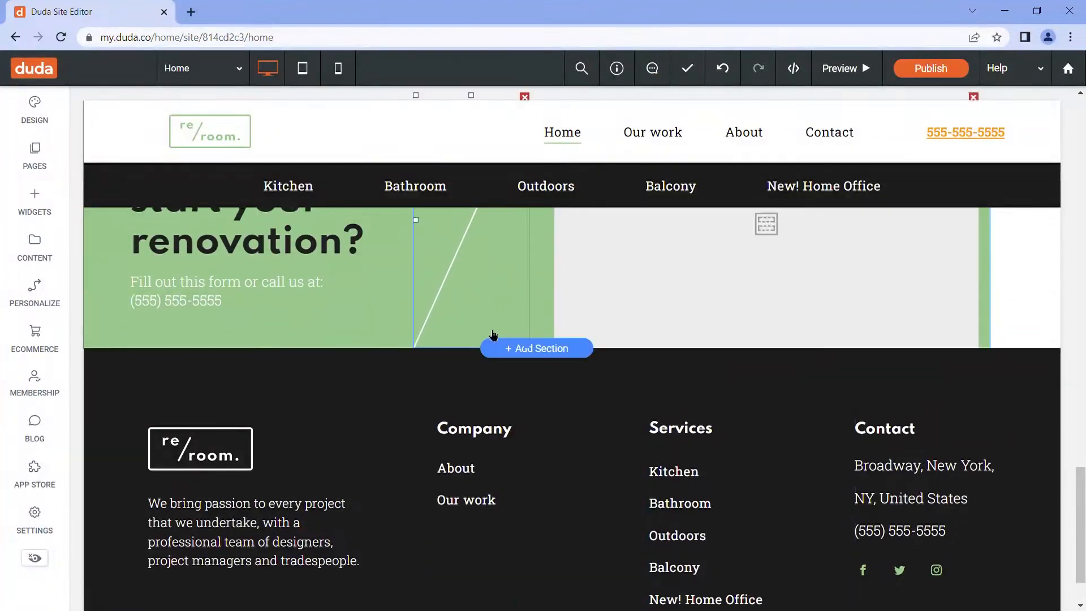
{"action": "scroll", "coordinate": [492, 335], "scroll_direction": "up", "scroll_amount": 3}
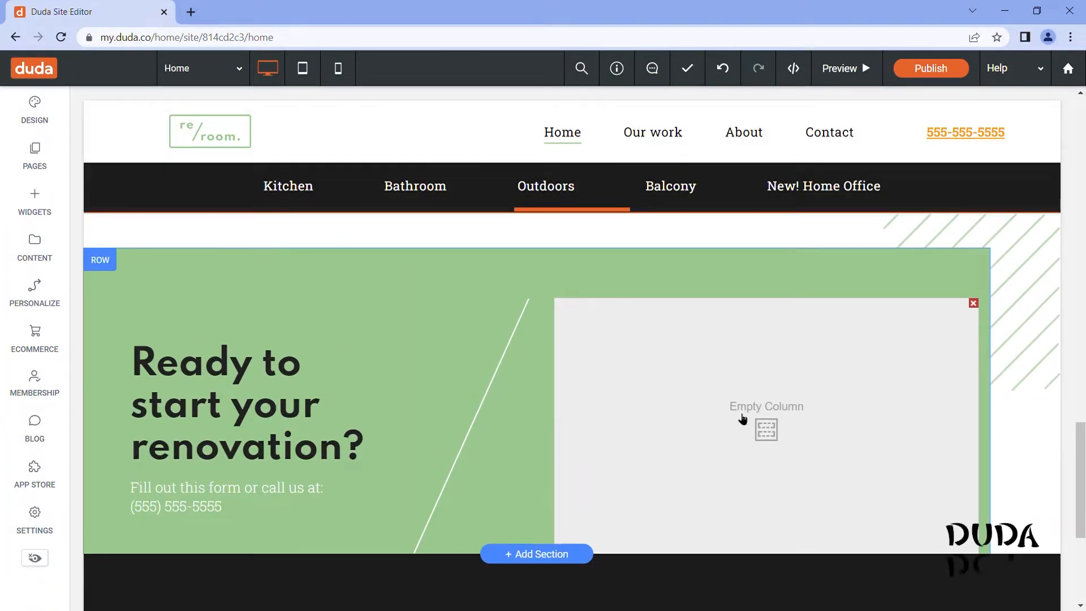
{"action": "left_click", "coordinate": [773, 412]}
{"action": "mouse_move", "coordinate": [862, 211]}
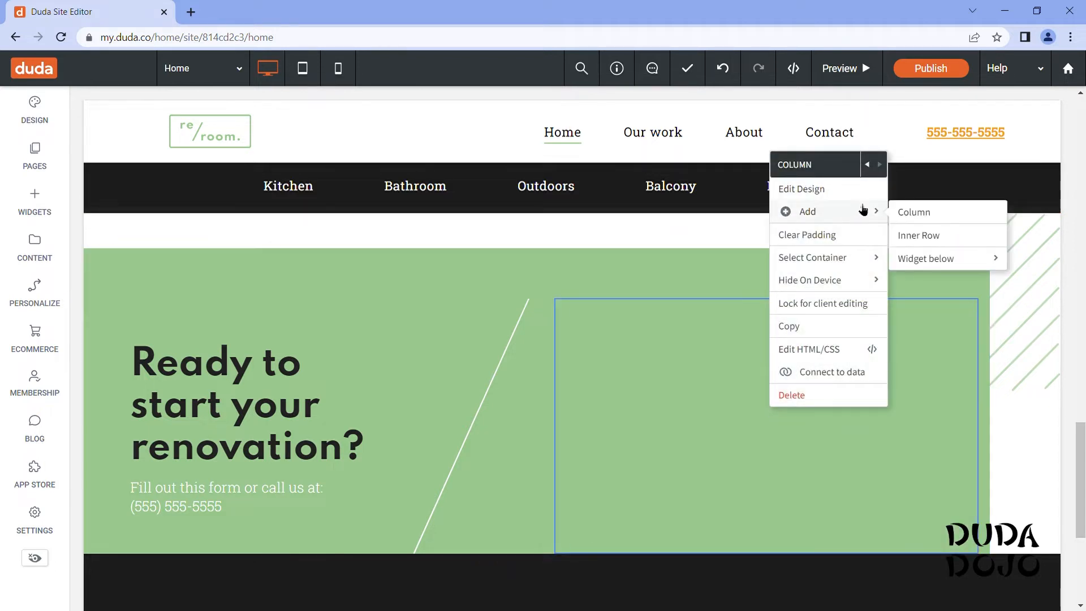
{"action": "mouse_move", "coordinate": [923, 258]}
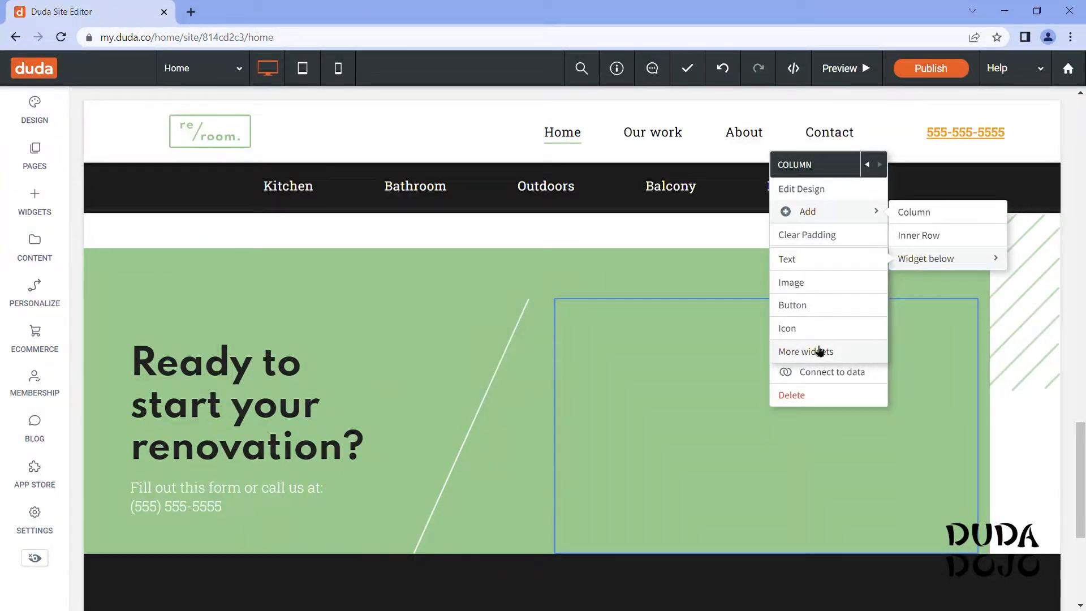
{"action": "left_click", "coordinate": [663, 372]}
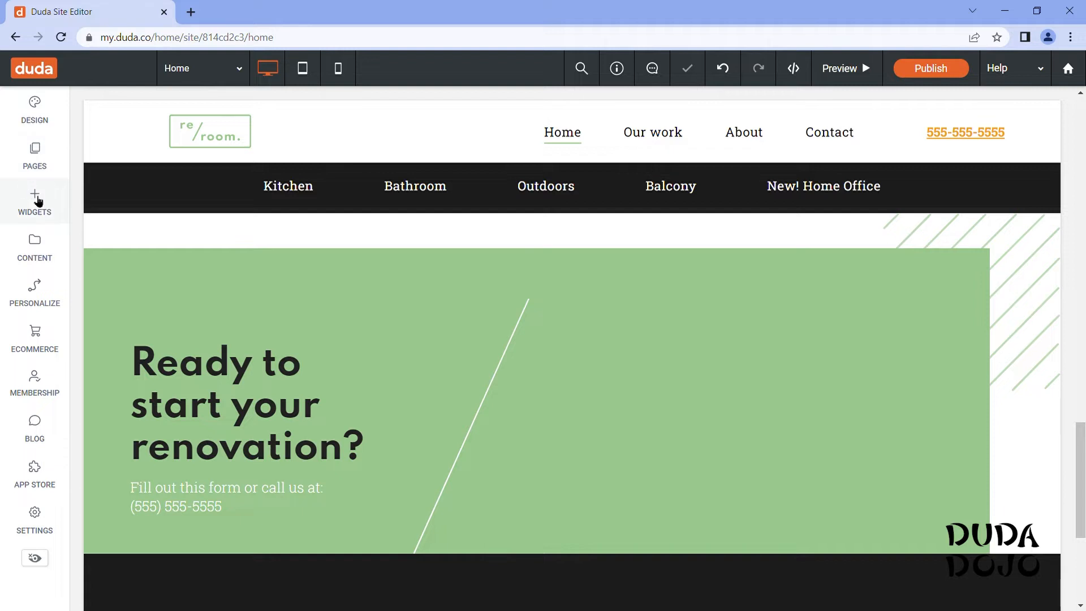
- Add a Contact Form widget to the empty column beside the "Ready to start your renovation?" heading
{"action": "left_click", "coordinate": [34, 197]}
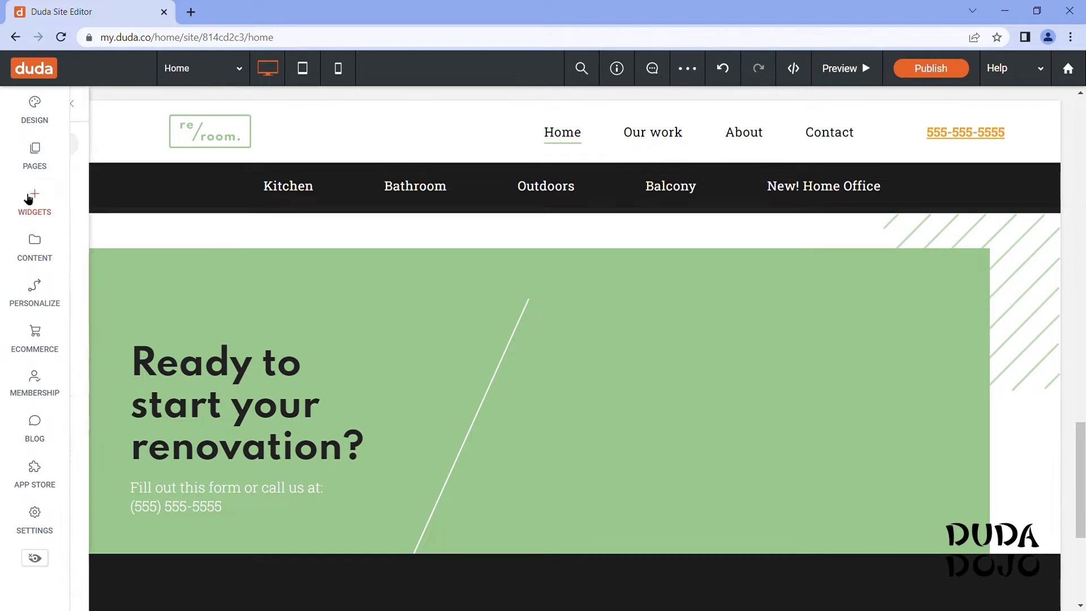
{"action": "left_click_drag", "start_coordinate": [250, 238], "coordinate": [753, 443]}
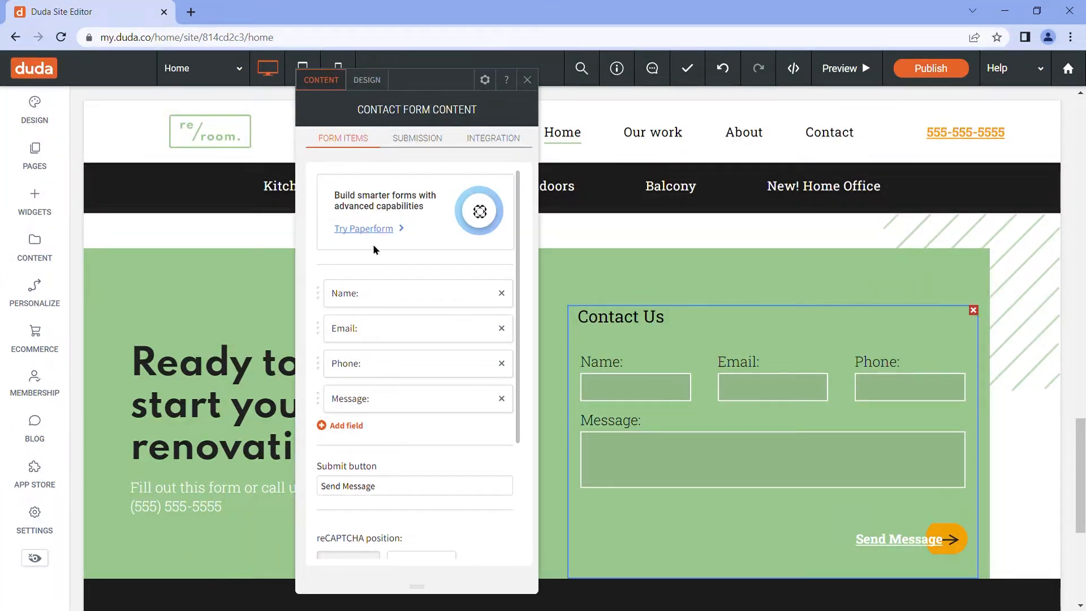
- Add a new form field labelled "Renovation Type" and set its field type to Dropdown
{"action": "scroll", "coordinate": [396, 239], "scroll_direction": "down", "scroll_amount": 1}
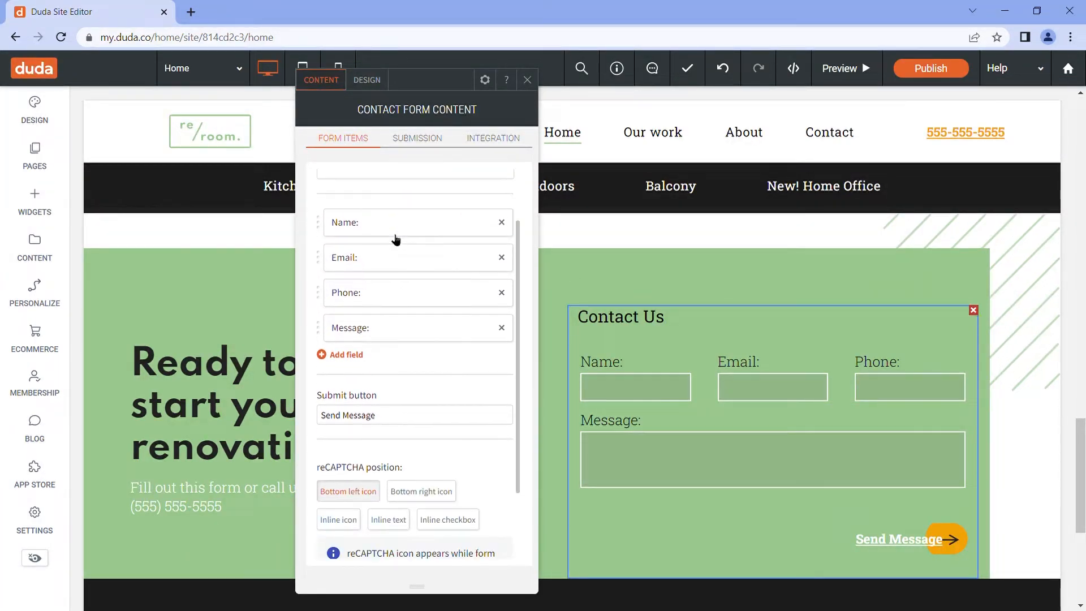
{"action": "left_click", "coordinate": [351, 356]}
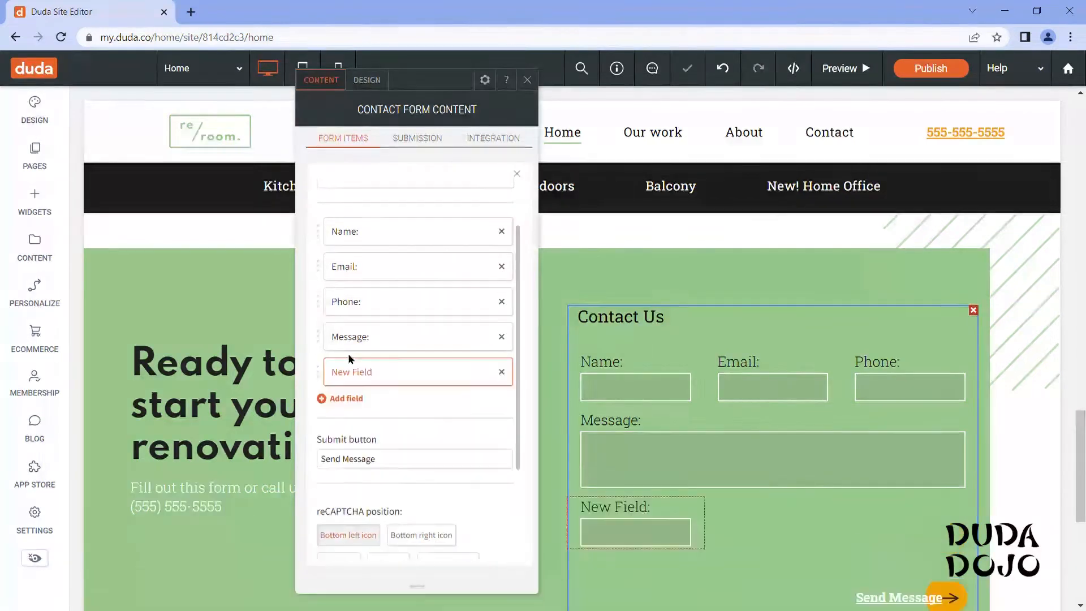
{"action": "key", "text": "ctrl+a"}
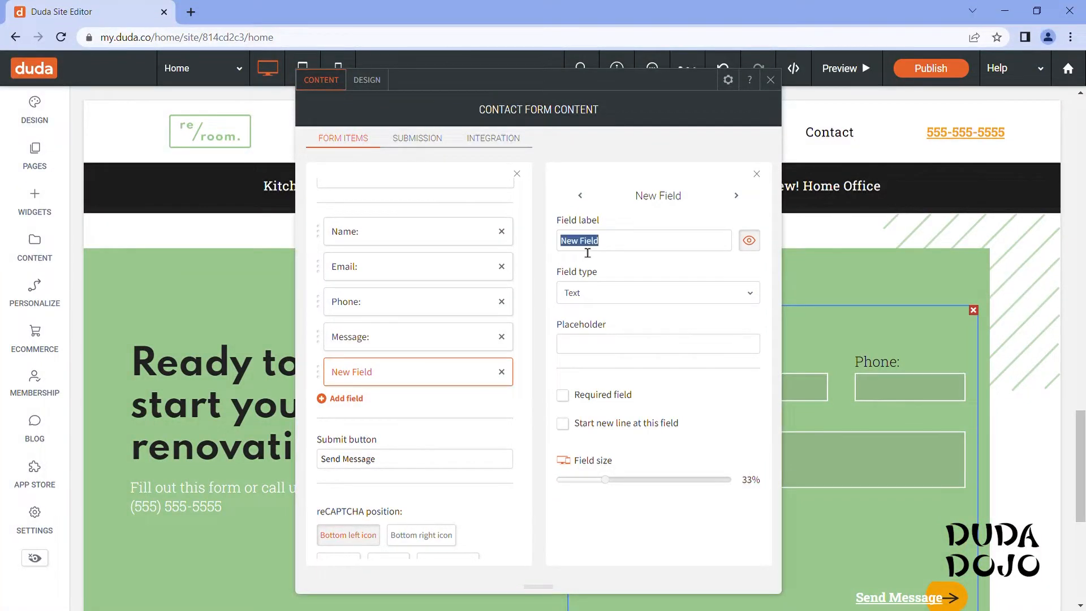
{"action": "type", "text": "Renovation Type"}
{"action": "left_click", "coordinate": [754, 293]}
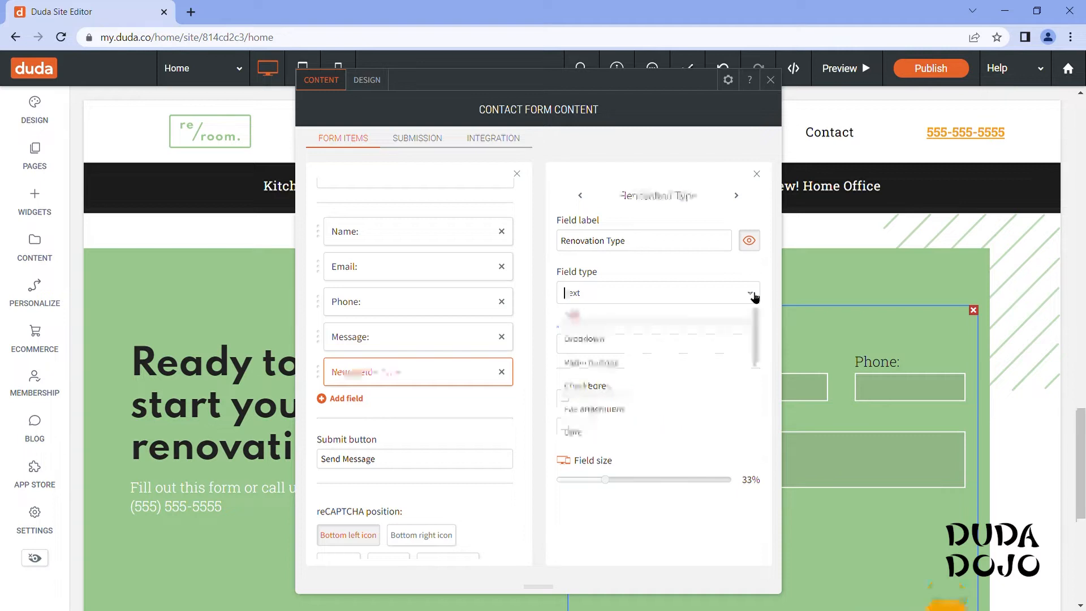
{"action": "left_click", "coordinate": [711, 340]}
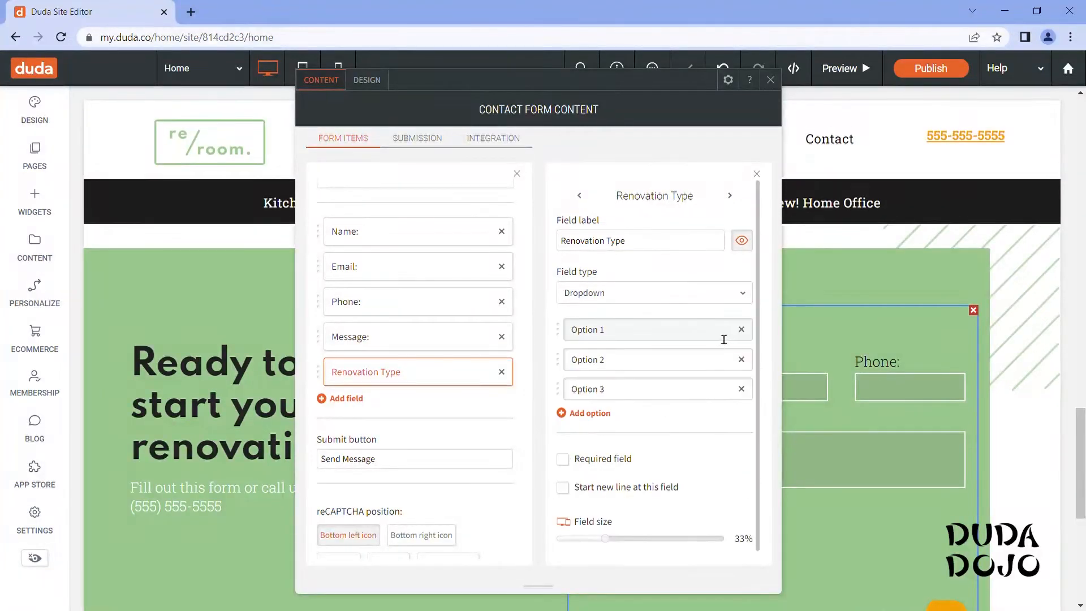
- Name the Renovation Type options KItchen, Bathroom and Home Office, and move the field above Message in the form order
{"action": "triple_click", "coordinate": [671, 337]}
{"action": "type", "text": "KItchen"}
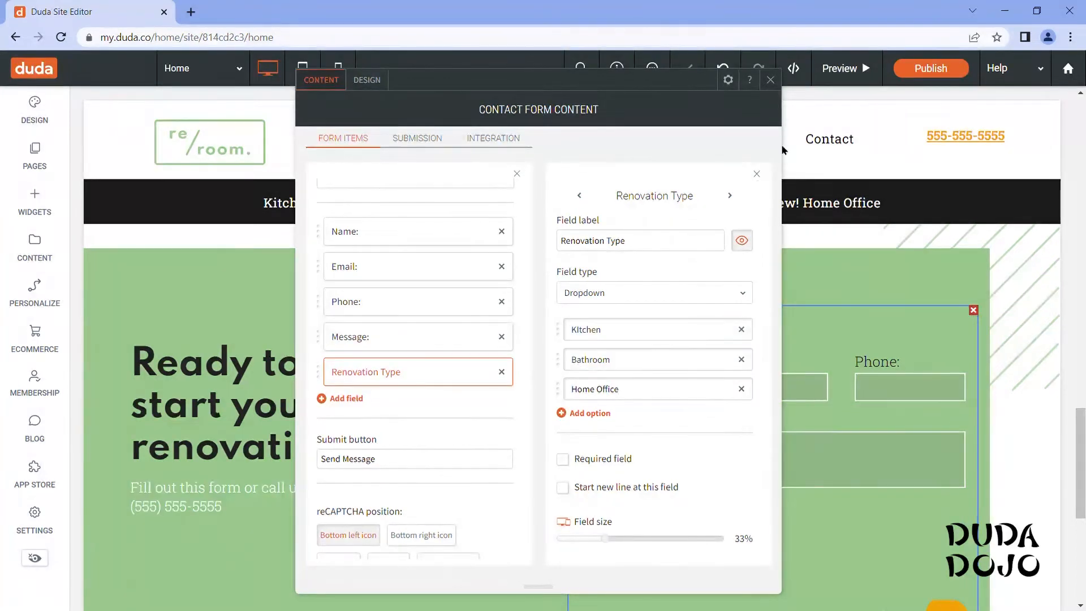
{"action": "left_click_drag", "start_coordinate": [668, 82], "coordinate": [435, 75]}
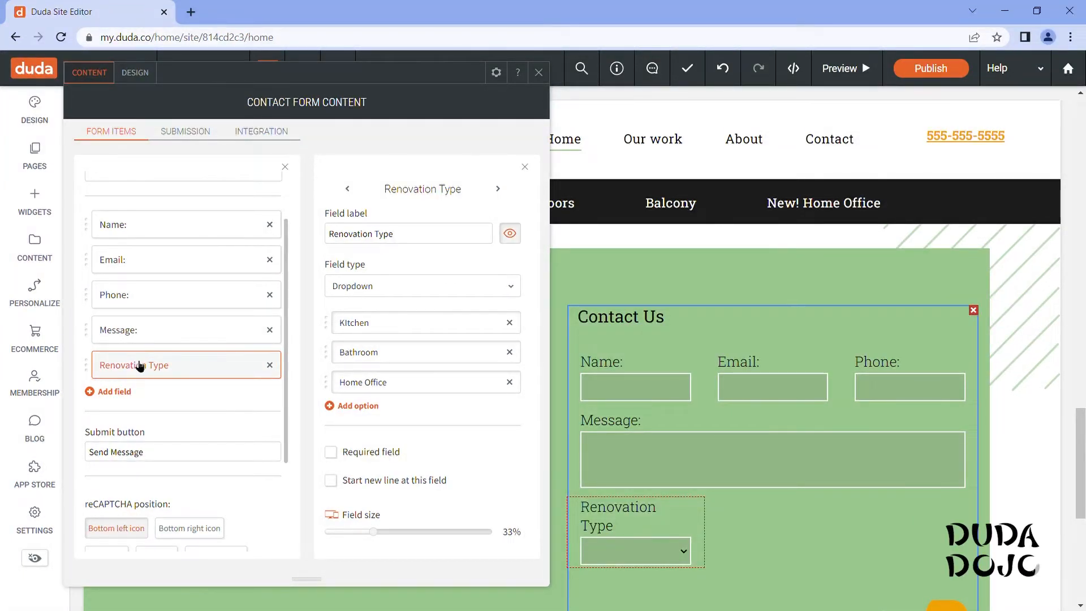
{"action": "left_click_drag", "start_coordinate": [119, 371], "coordinate": [125, 324]}
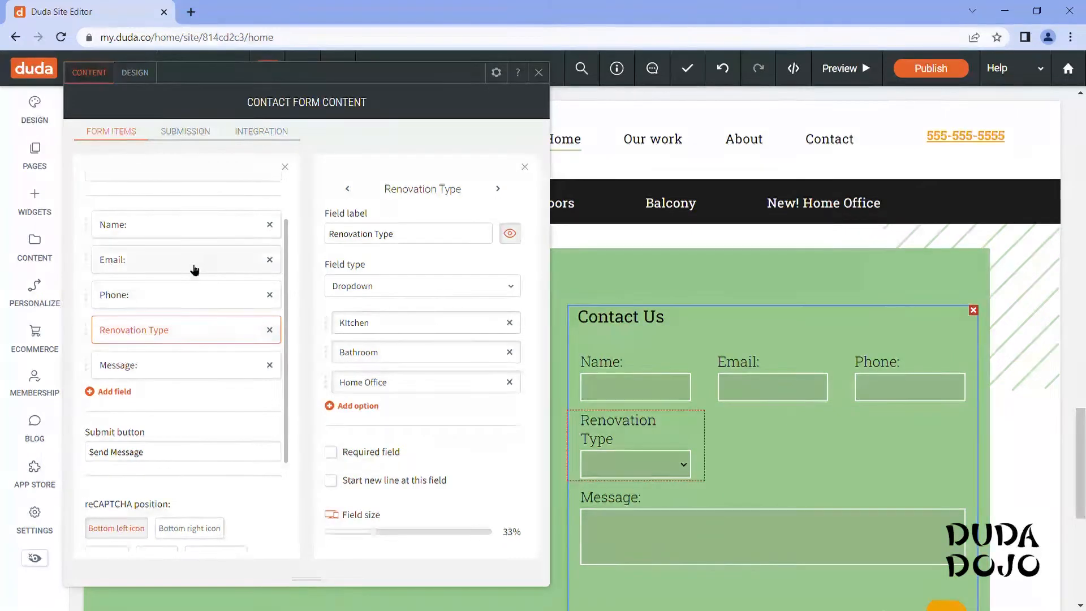
- Set the field size of the Name, Email, Phone and Renovation Type fields to 50% each
{"action": "left_click", "coordinate": [217, 229]}
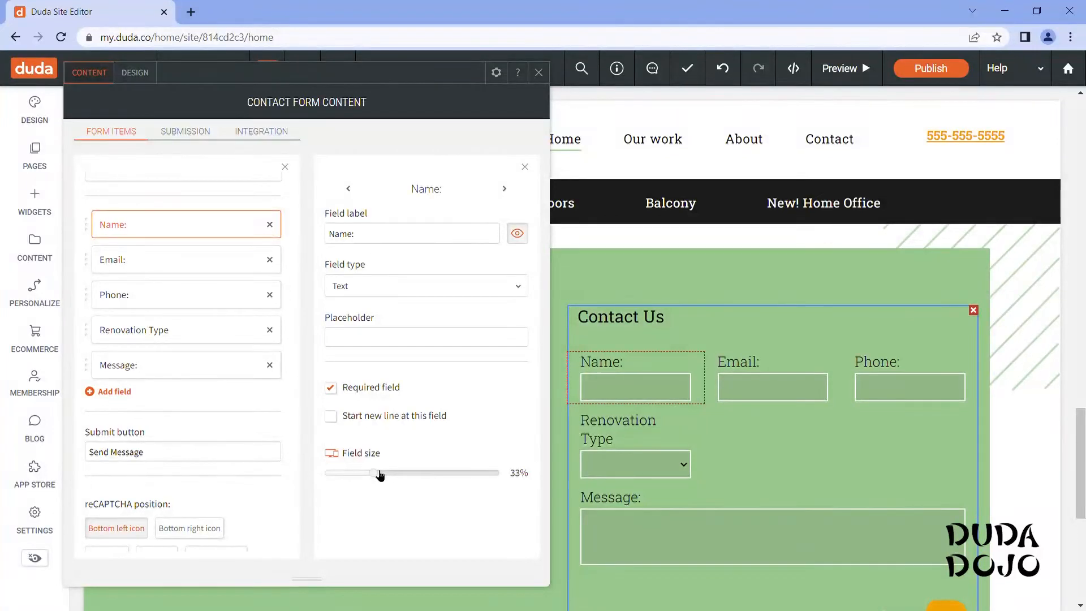
{"action": "left_click_drag", "start_coordinate": [379, 475], "coordinate": [405, 475]}
{"action": "left_click", "coordinate": [126, 268]}
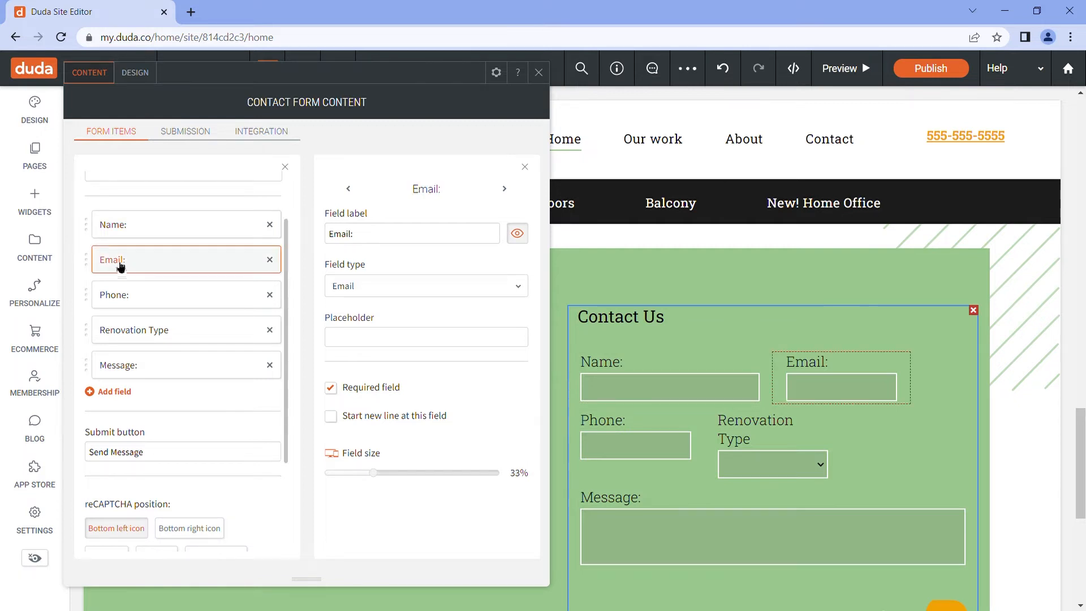
{"action": "left_click_drag", "start_coordinate": [379, 472], "coordinate": [405, 475]}
{"action": "left_click", "coordinate": [237, 297]}
{"action": "left_click", "coordinate": [131, 330]}
{"action": "left_click_drag", "start_coordinate": [371, 532], "coordinate": [405, 532]}
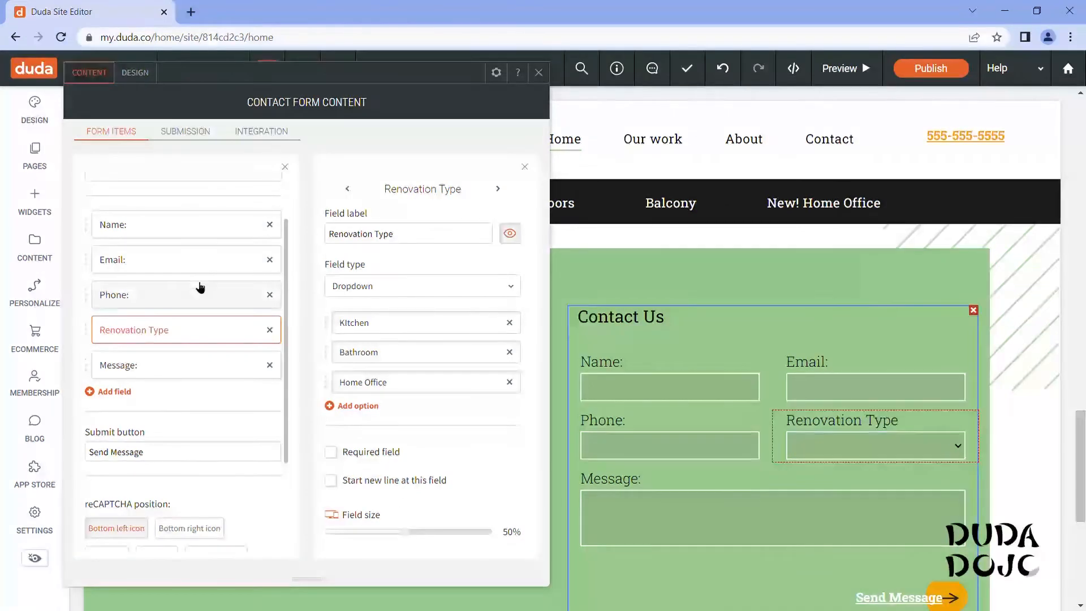
- Change the form's submit button text to "Submit"
{"action": "scroll", "coordinate": [204, 291], "scroll_direction": "down", "scroll_amount": 3}
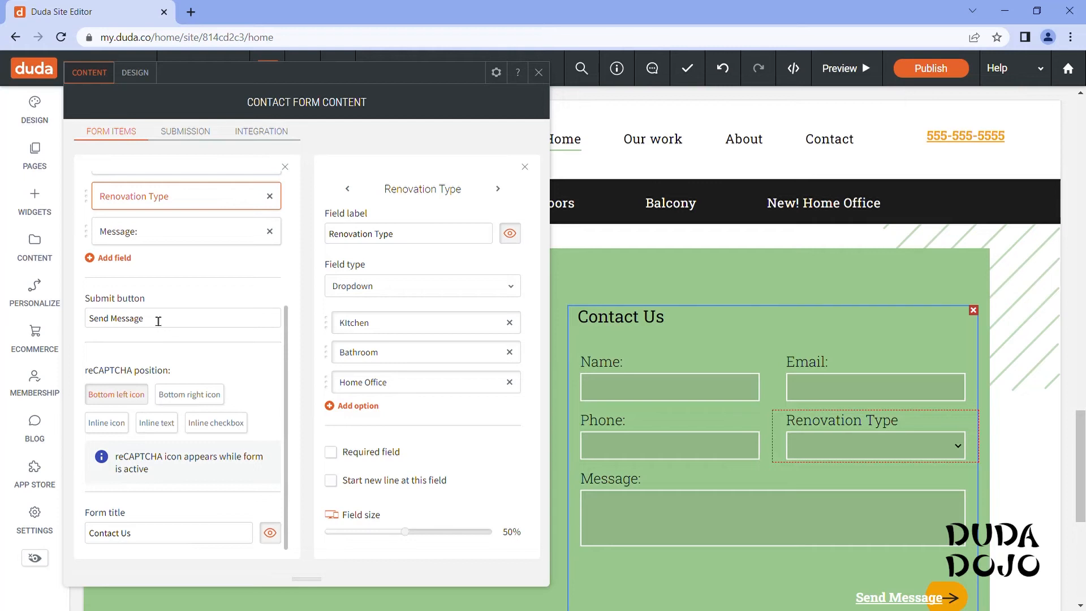
{"action": "triple_click", "coordinate": [129, 320]}
{"action": "type", "text": "Submit"}
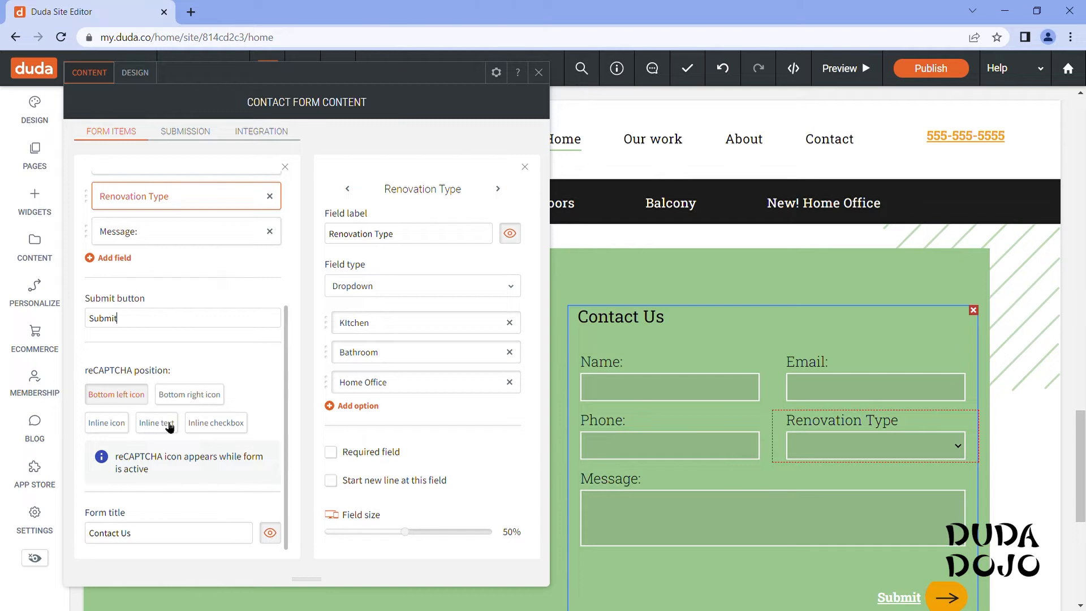
- Rename the form title to "Home Contact" and hide the title on the page
{"action": "triple_click", "coordinate": [146, 542]}
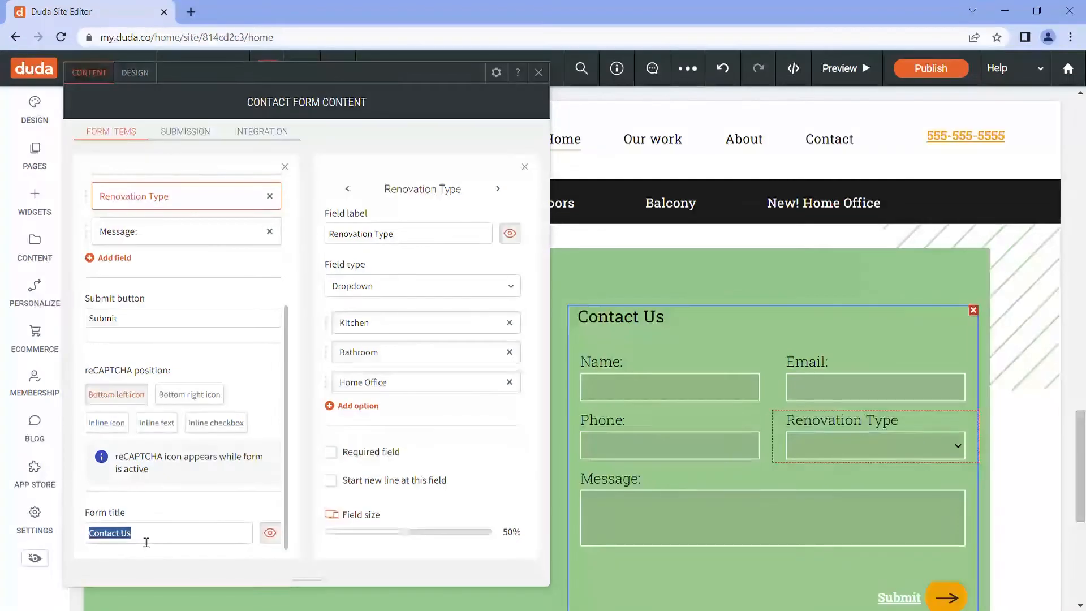
{"action": "type", "text": "Home"}
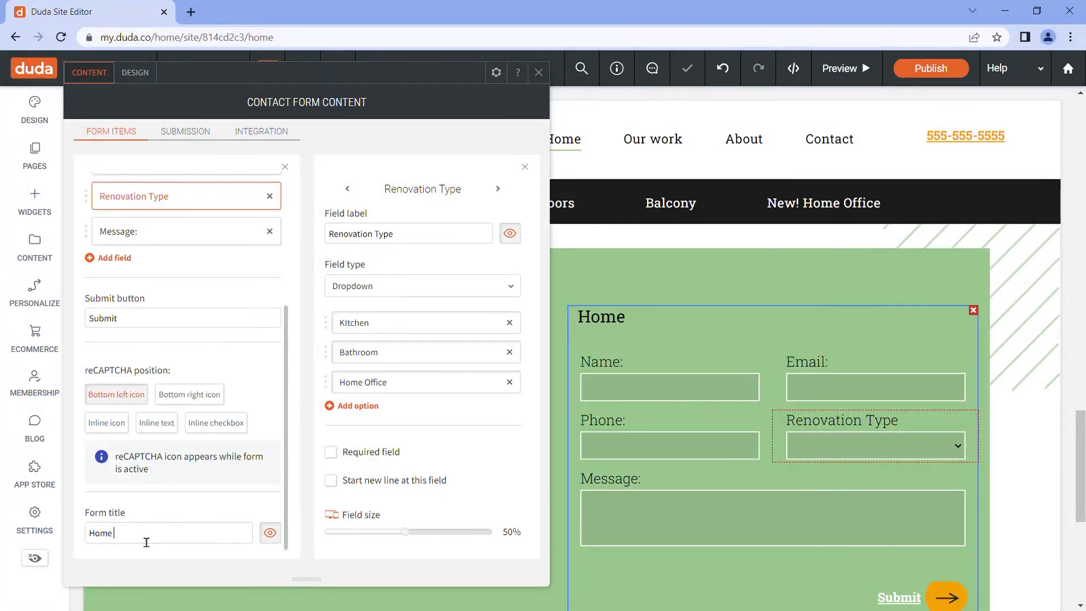
{"action": "type", "text": " Contact"}
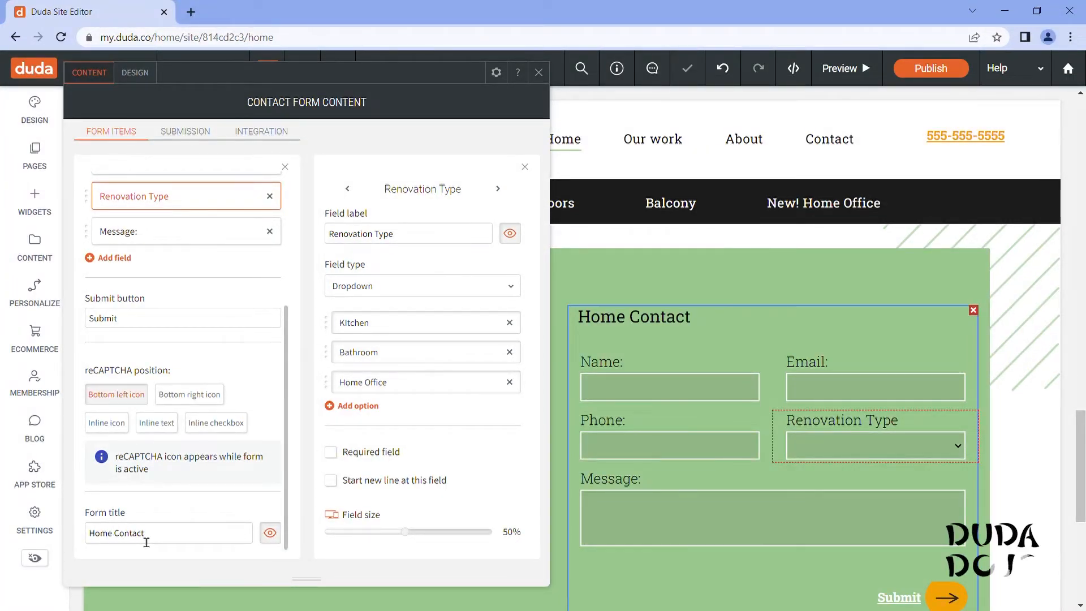
{"action": "left_click", "coordinate": [271, 533]}
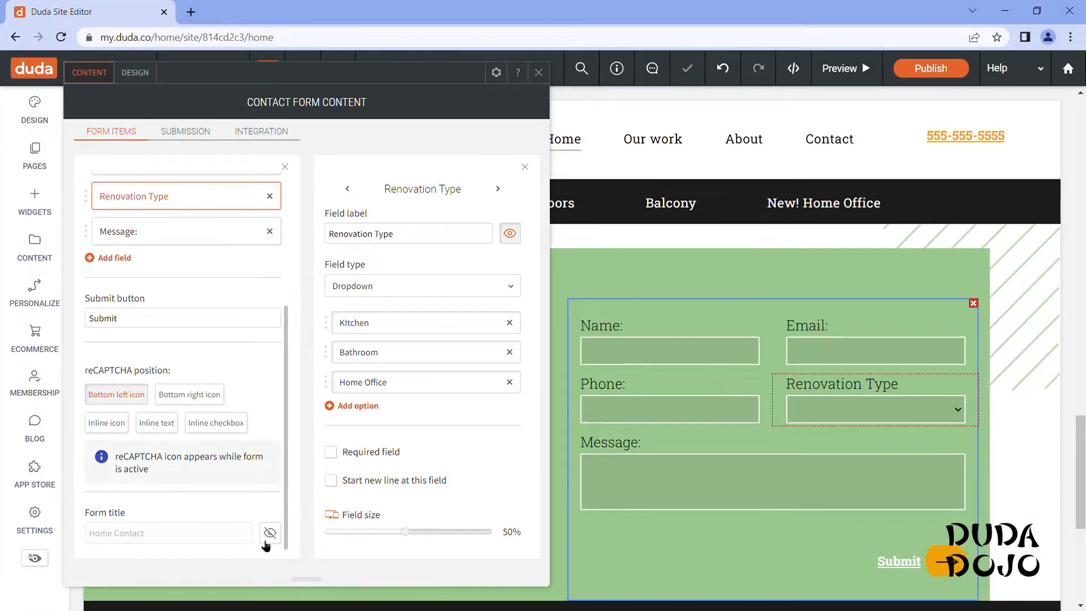
- Examine the available form layouts in the contact form's design settings, keeping the current layout
{"action": "left_click_drag", "start_coordinate": [421, 94], "coordinate": [376, 106]}
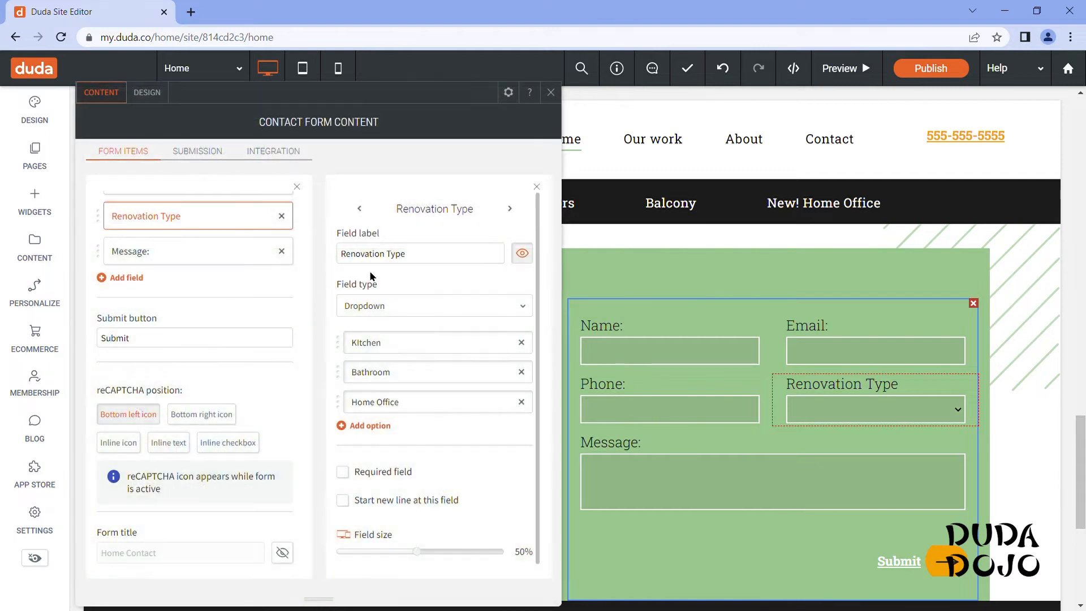
{"action": "left_click", "coordinate": [150, 93]}
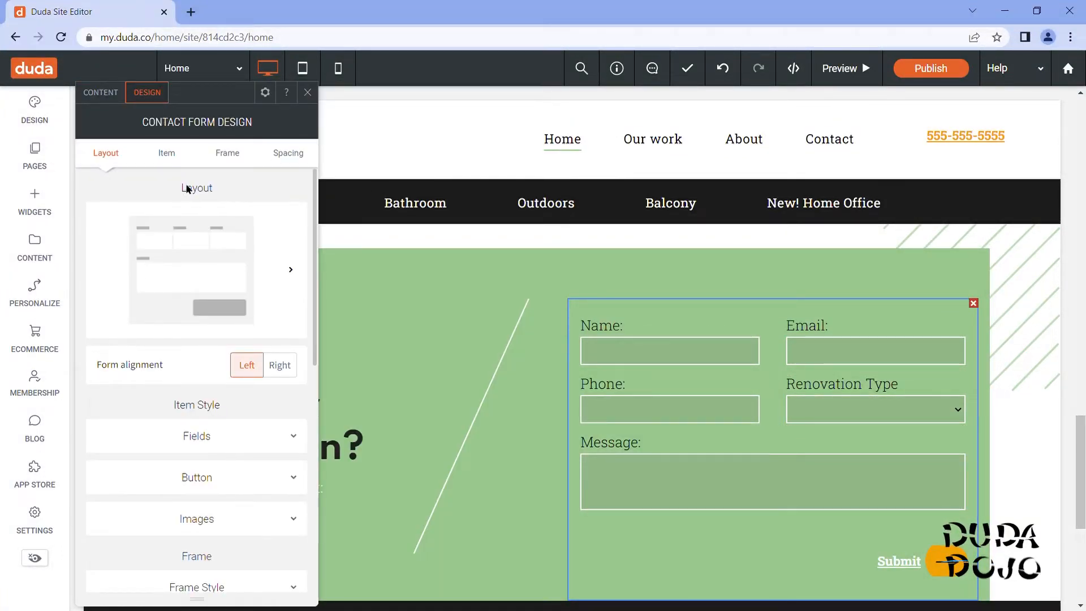
{"action": "left_click", "coordinate": [292, 269]}
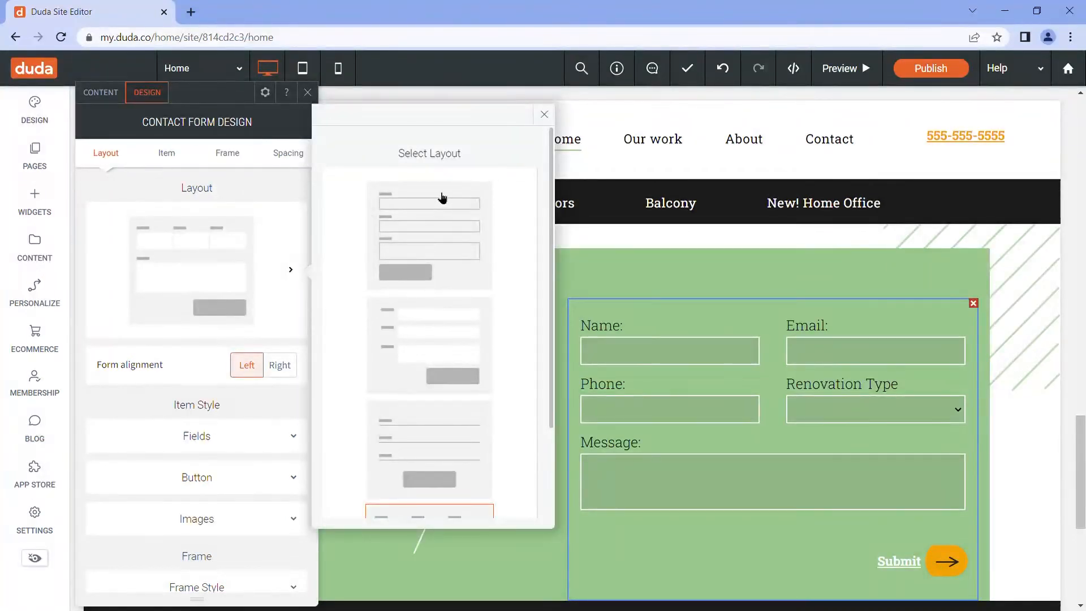
{"action": "scroll", "coordinate": [456, 380], "scroll_direction": "down", "scroll_amount": 2}
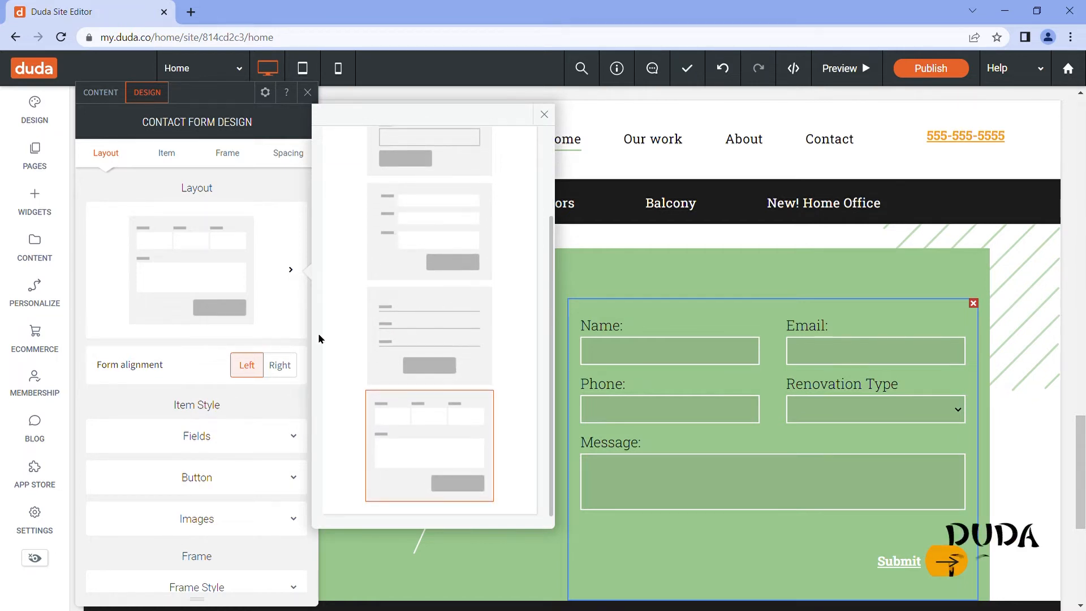
{"action": "left_click", "coordinate": [160, 390]}
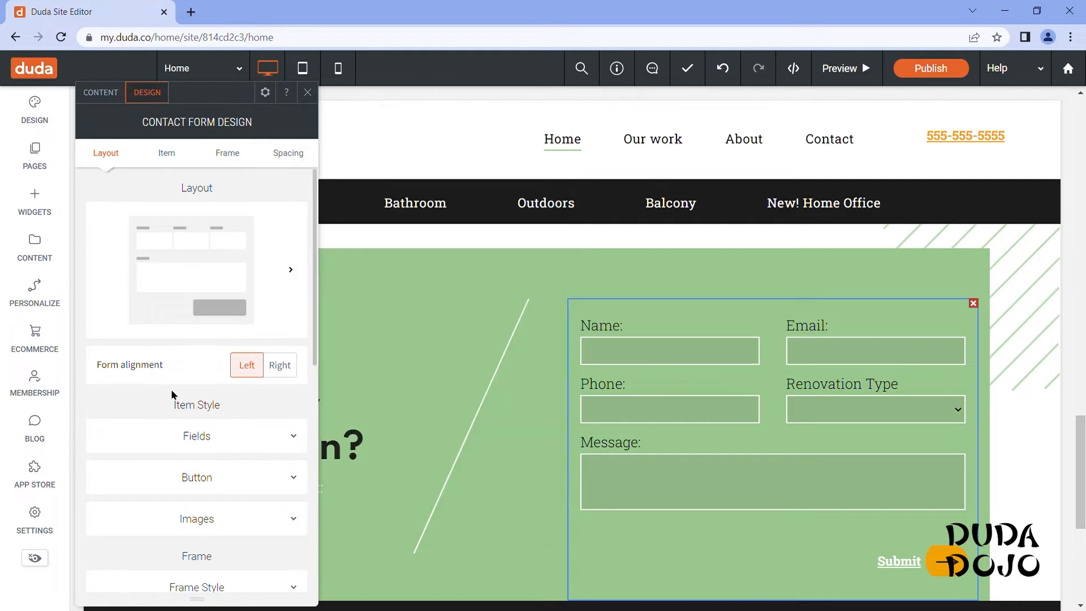
- Set the font color of the contact form's field labels to the saved white
{"action": "scroll", "coordinate": [172, 391], "scroll_direction": "down", "scroll_amount": 3}
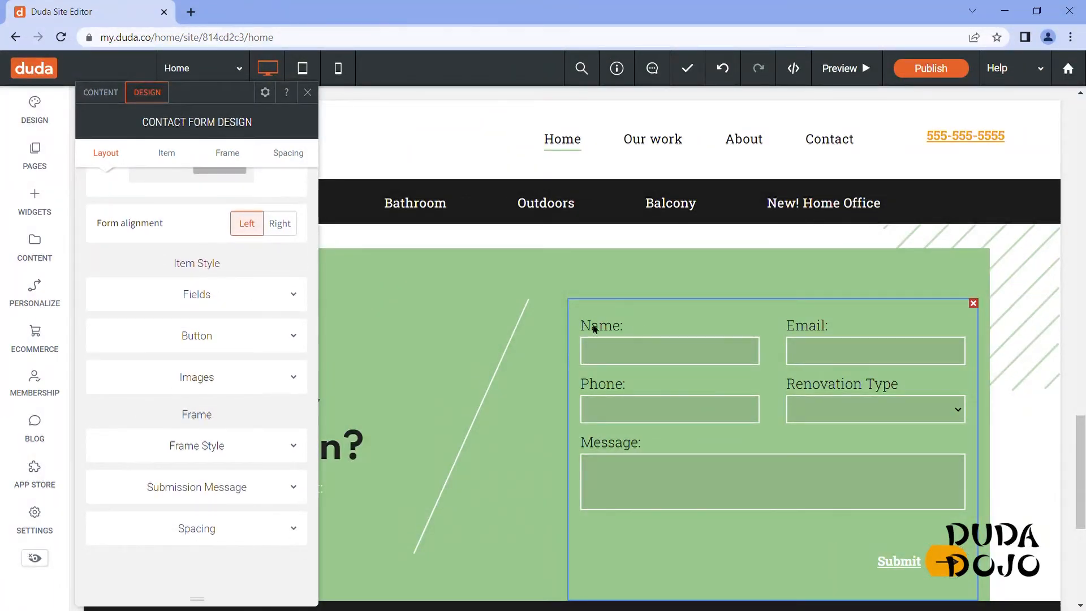
{"action": "left_click", "coordinate": [293, 294]}
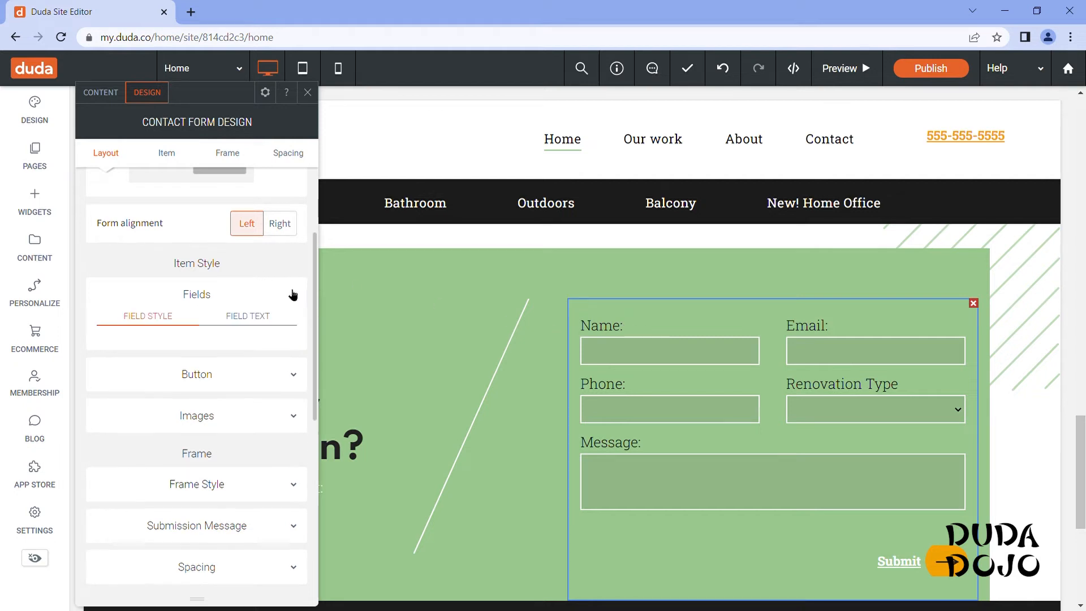
{"action": "left_click", "coordinate": [248, 316]}
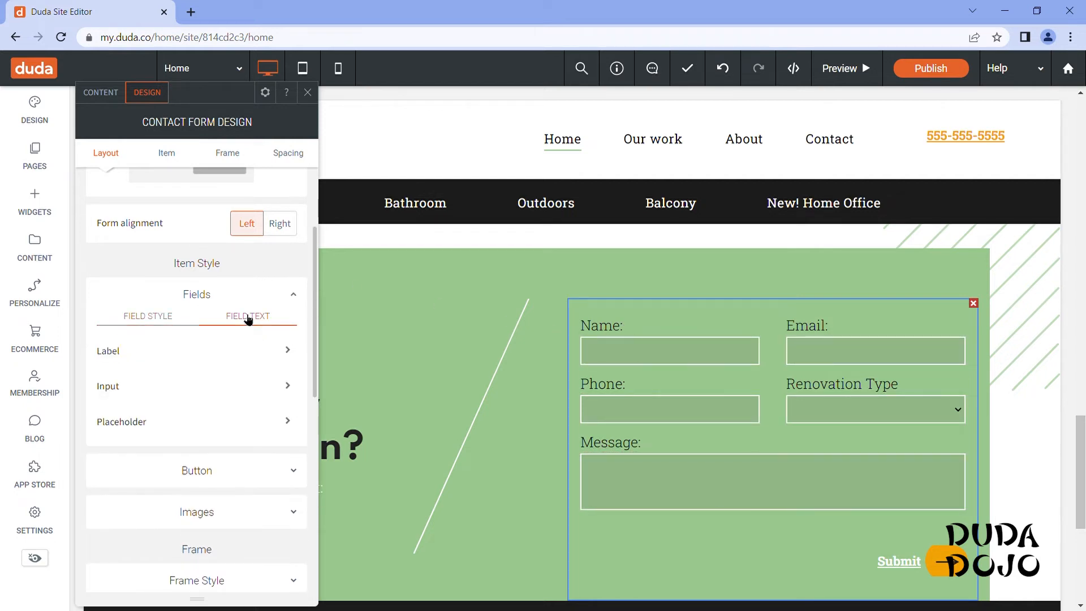
{"action": "left_click", "coordinate": [236, 351]}
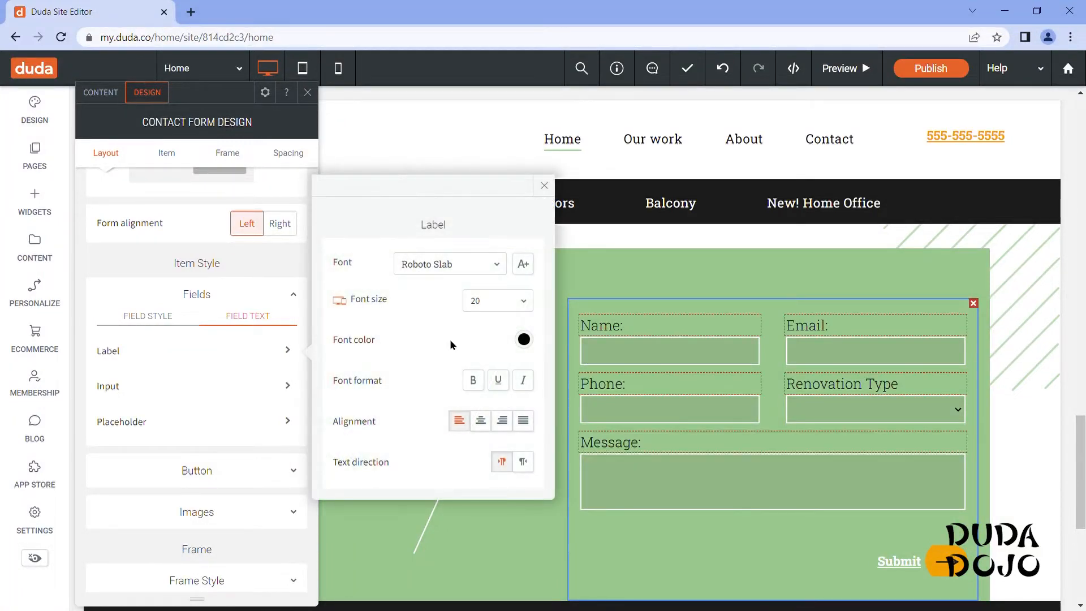
{"action": "left_click", "coordinate": [522, 339]}
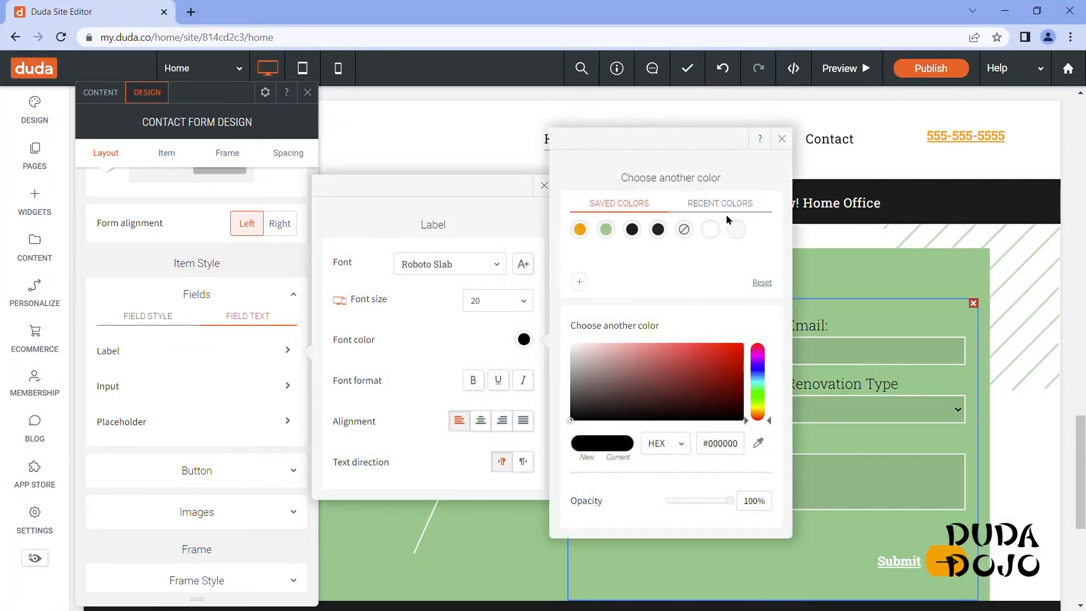
{"action": "left_click", "coordinate": [713, 232]}
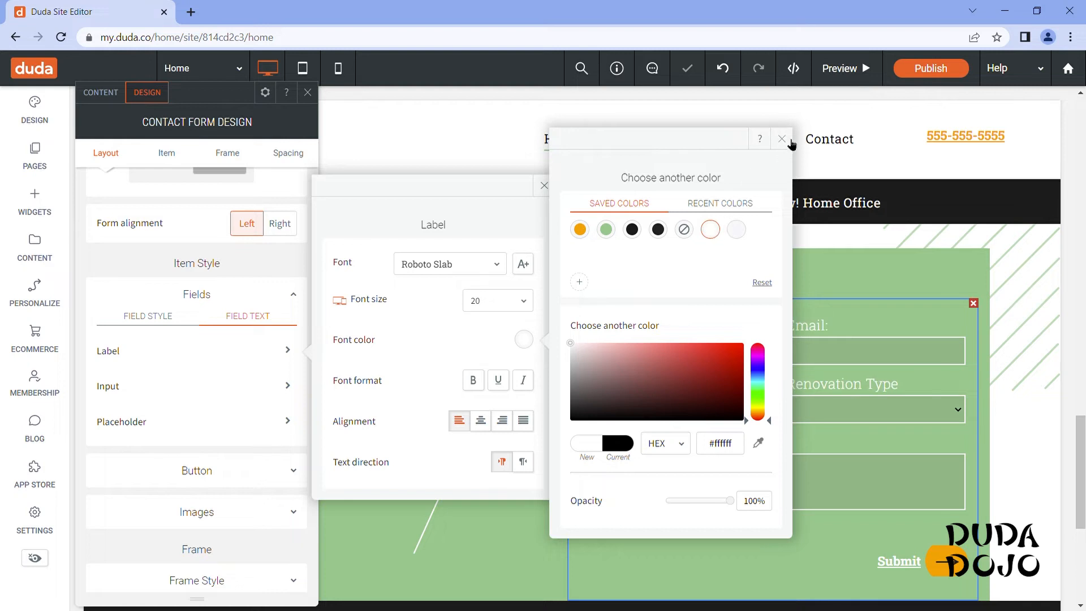
{"action": "left_click", "coordinate": [782, 139]}
{"action": "left_click", "coordinate": [545, 187]}
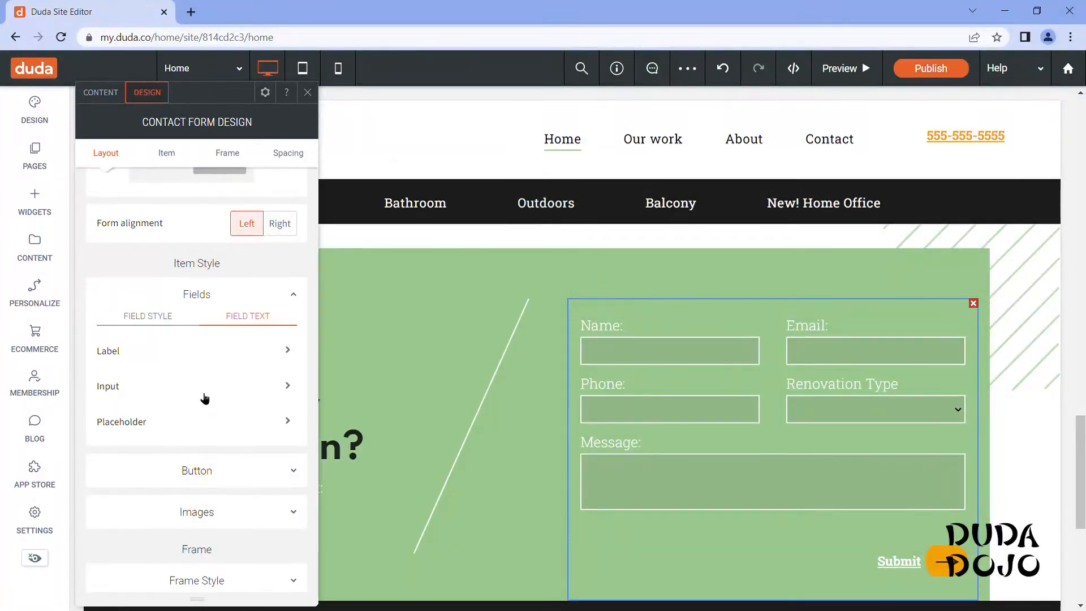
- Set the font color of the text entered in the form fields to the saved white
{"action": "left_click", "coordinate": [164, 387]}
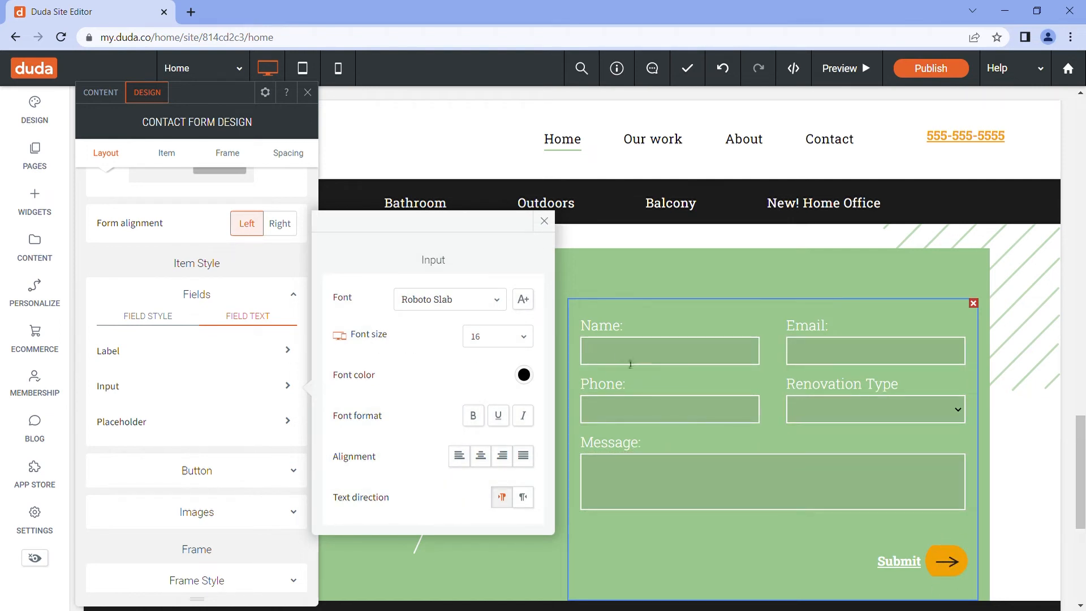
{"action": "left_click", "coordinate": [526, 376]}
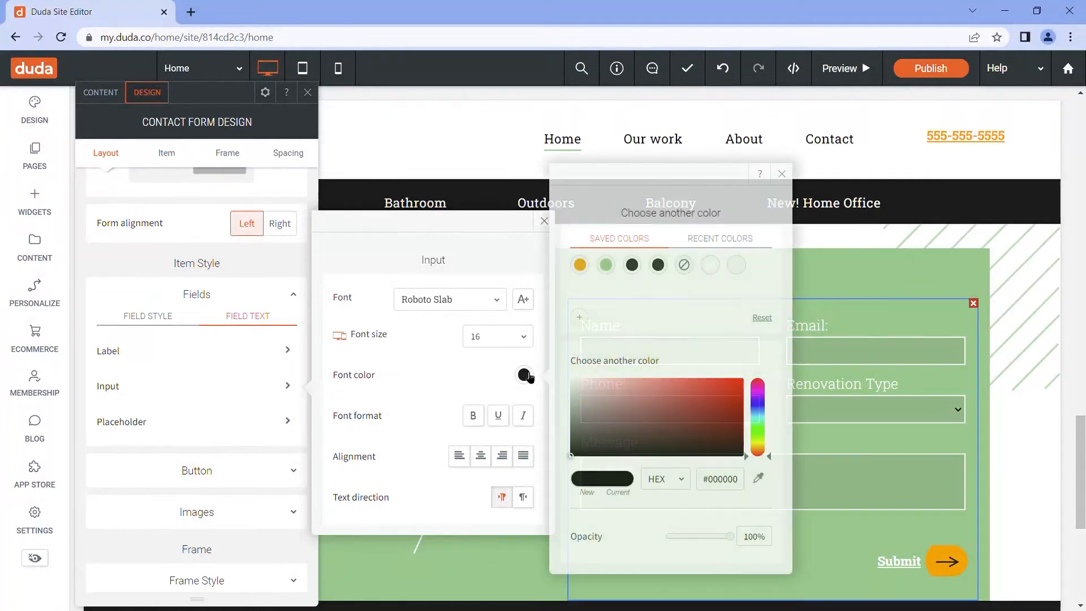
{"action": "left_click", "coordinate": [710, 264]}
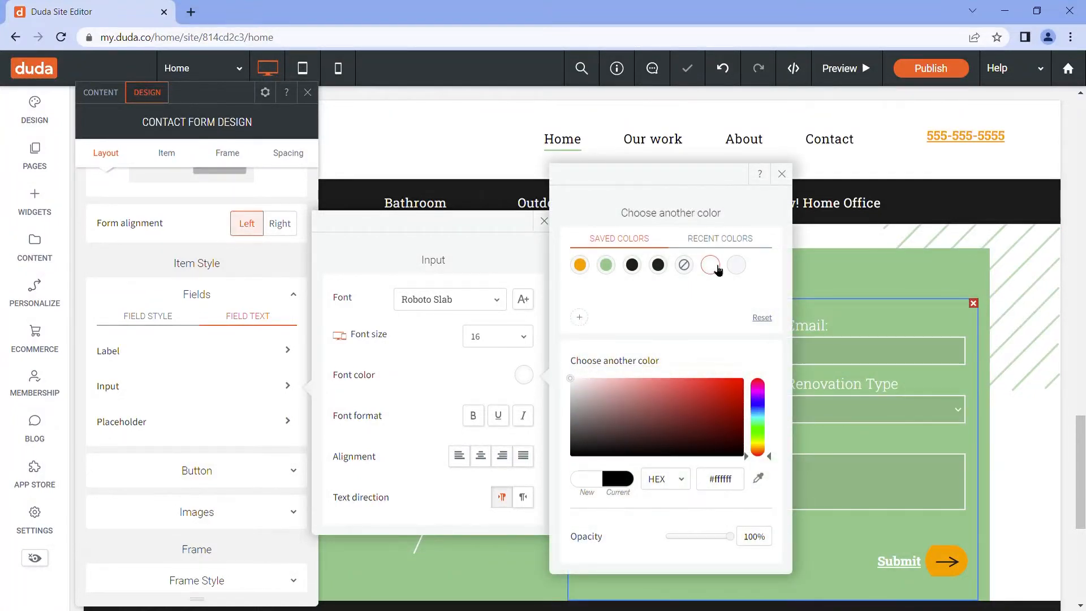
{"action": "left_click", "coordinate": [783, 172]}
{"action": "left_click", "coordinate": [544, 220]}
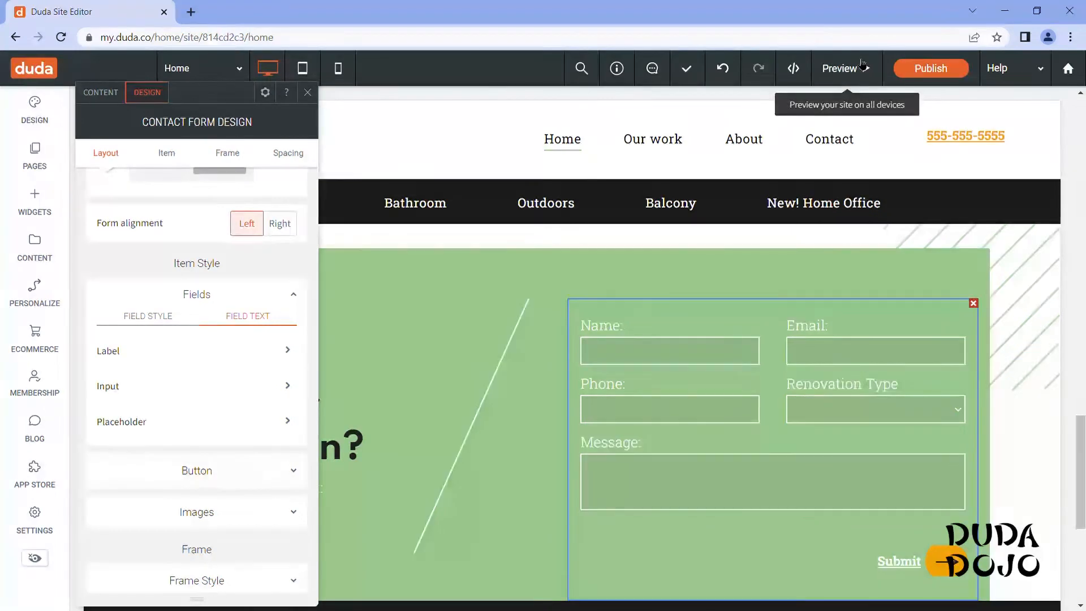
- Preview the site, test the text color by entering a first name in the Name field, and return to the editor
{"action": "left_click", "coordinate": [831, 68]}
{"action": "left_click", "coordinate": [604, 334]}
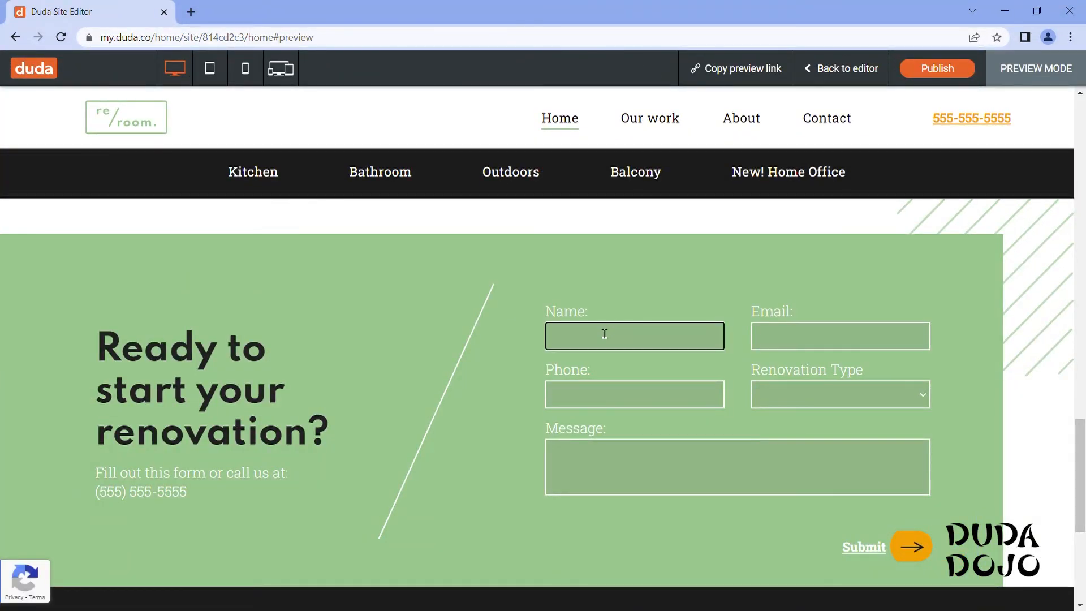
{"action": "type", "text": "Linnea"}
{"action": "left_click", "coordinate": [824, 69]}
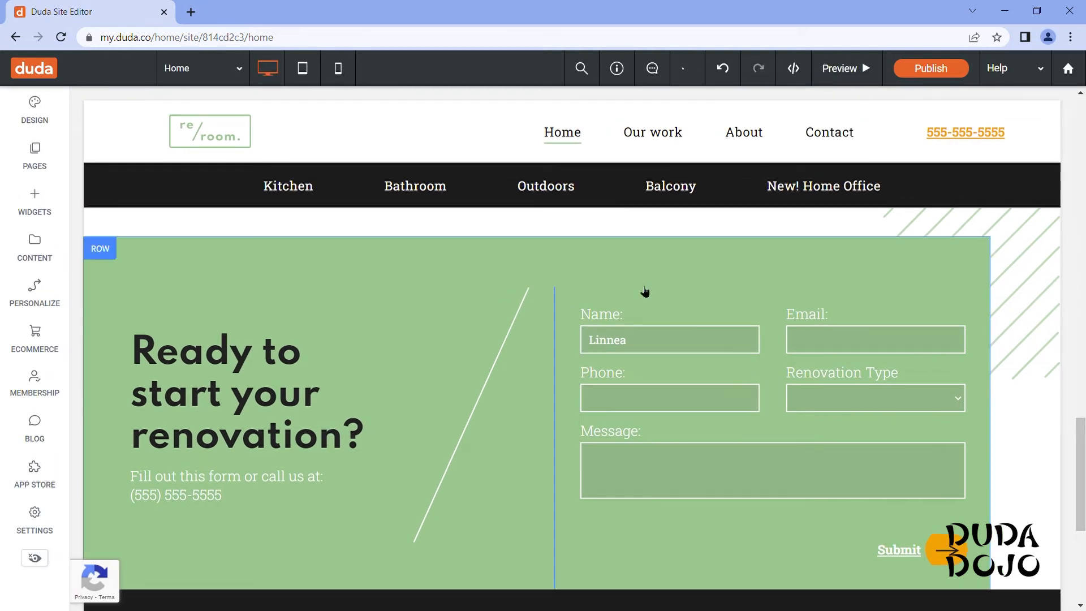
- Delete the arrow background image from the contact form's submit button
{"action": "right_click", "coordinate": [662, 366]}
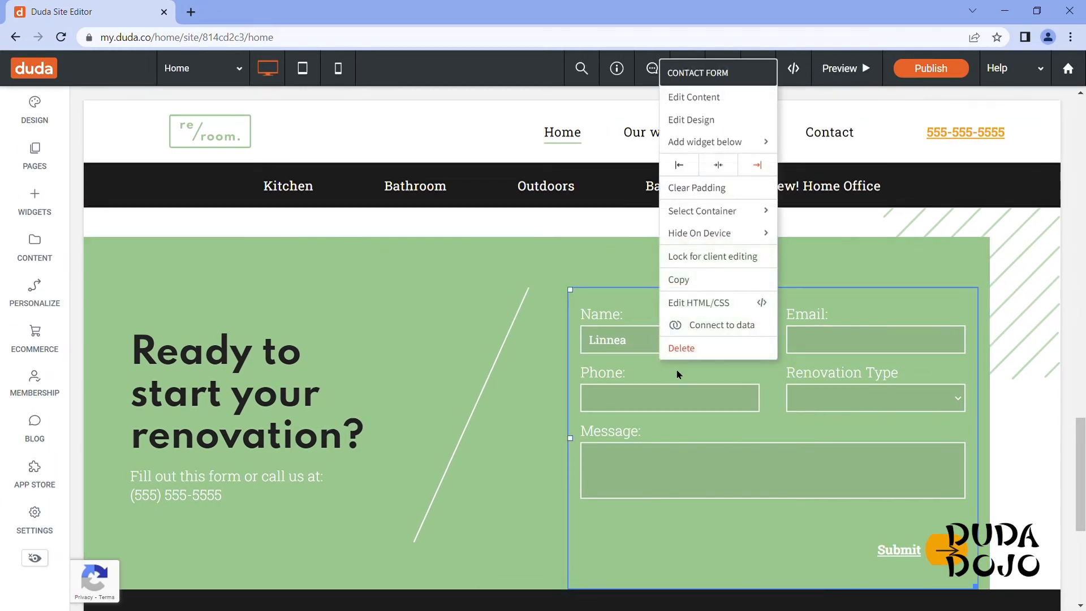
{"action": "left_click", "coordinate": [701, 120]}
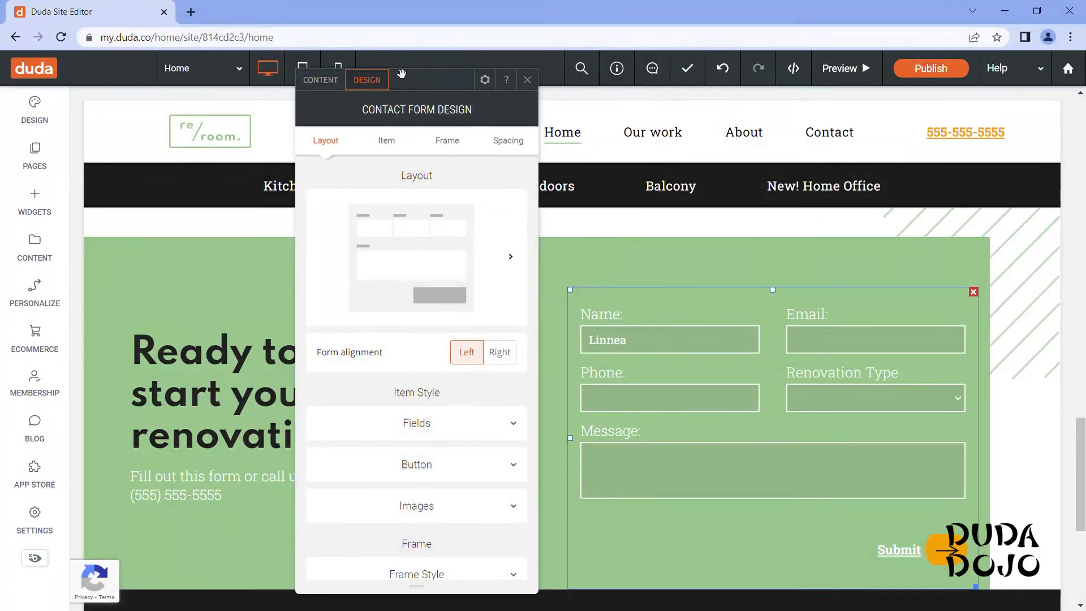
{"action": "scroll", "coordinate": [443, 287], "scroll_direction": "down", "scroll_amount": 2}
{"action": "scroll", "coordinate": [444, 282], "scroll_direction": "down", "scroll_amount": 2}
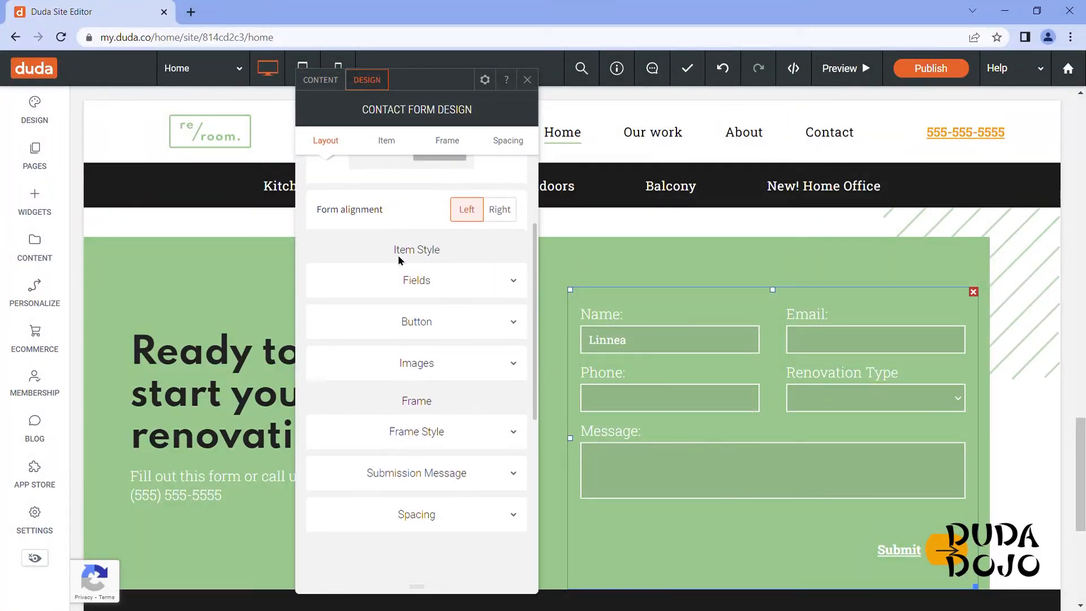
{"action": "scroll", "coordinate": [398, 255], "scroll_direction": "down", "scroll_amount": 2}
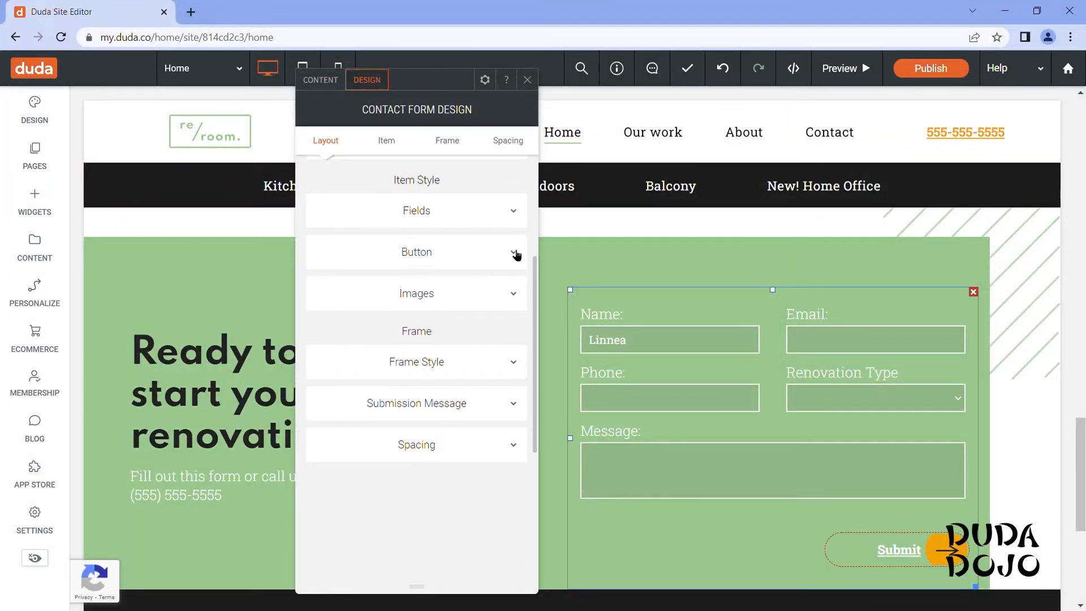
{"action": "left_click", "coordinate": [520, 255]}
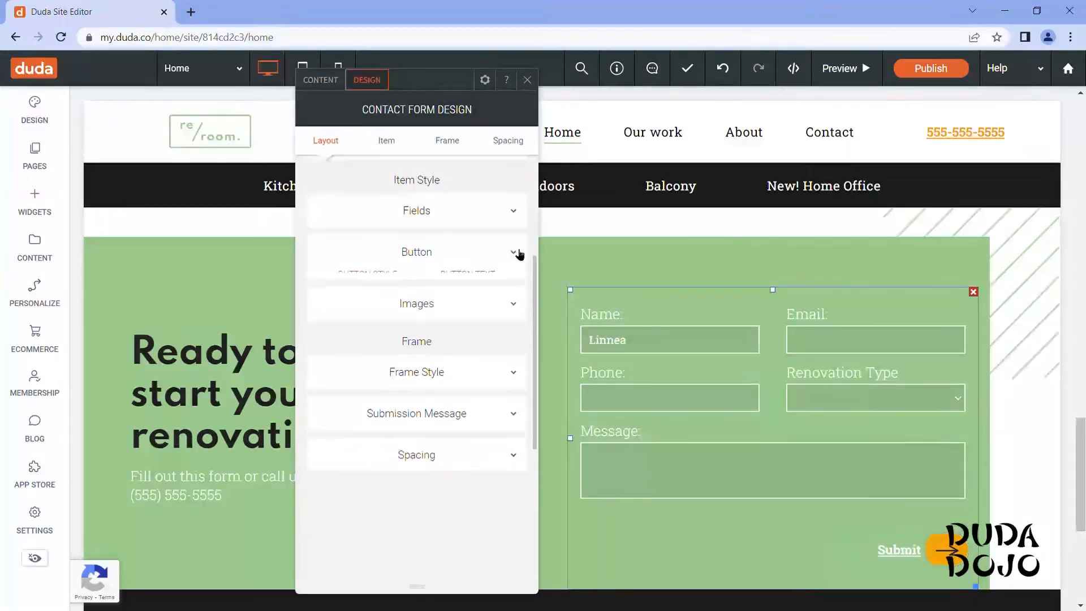
{"action": "scroll", "coordinate": [425, 307], "scroll_direction": "down", "scroll_amount": 2}
{"action": "scroll", "coordinate": [425, 305], "scroll_direction": "down", "scroll_amount": 4}
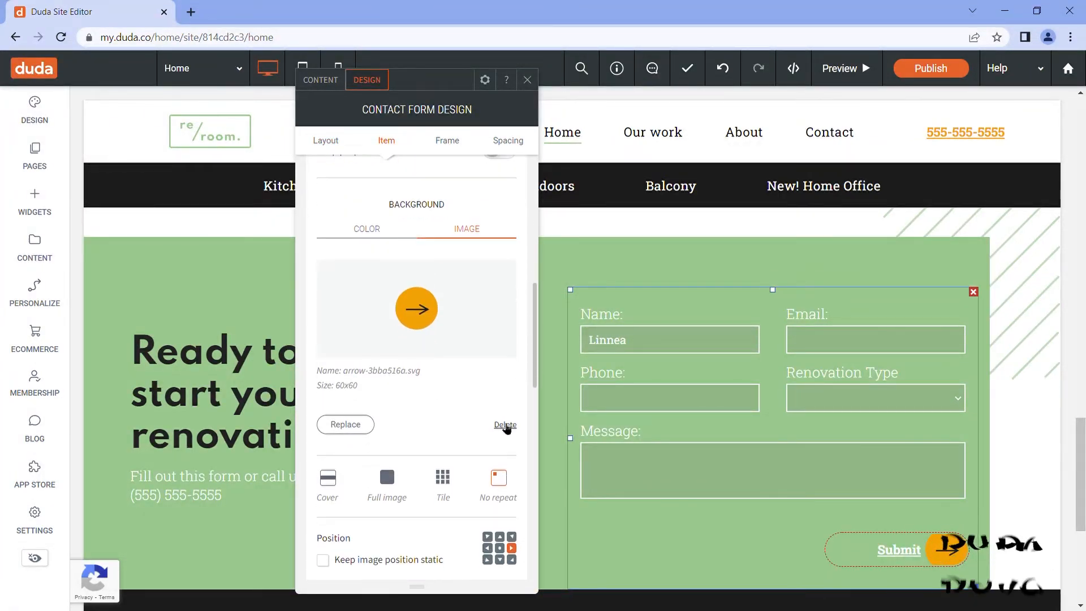
{"action": "left_click", "coordinate": [505, 424]}
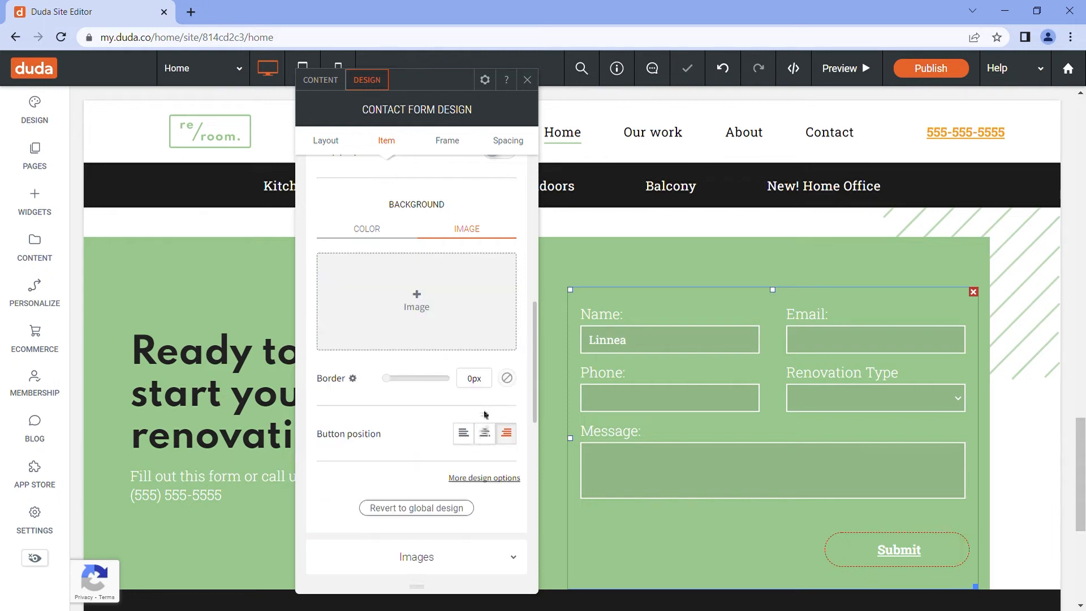
- Give the submit button a 2 px border in the saved white
{"action": "double_click", "coordinate": [474, 386]}
{"action": "type", "text": "2"}
{"action": "left_click", "coordinate": [507, 379]}
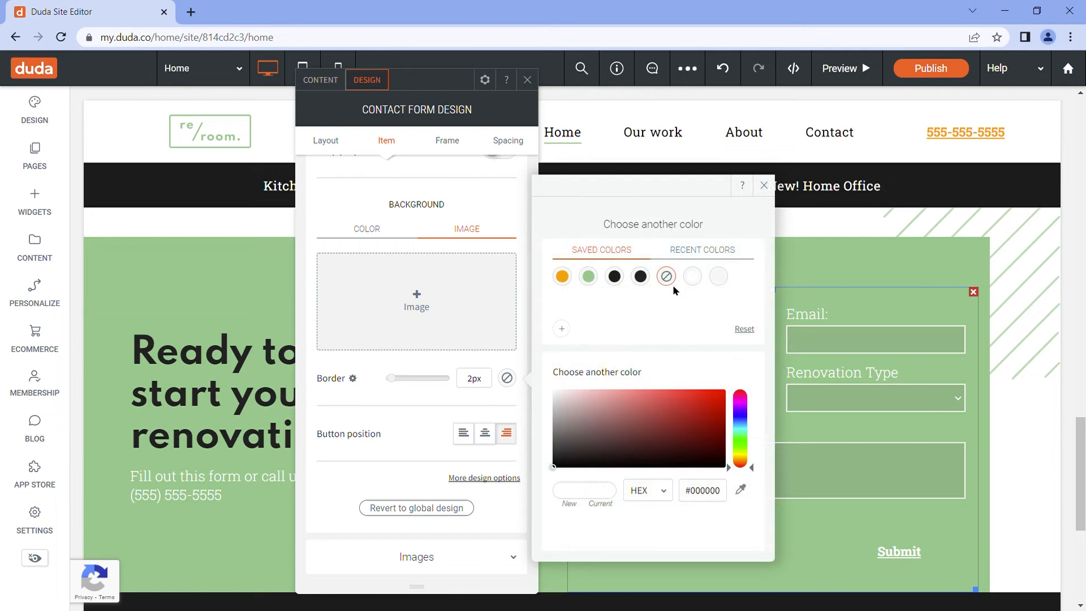
{"action": "left_click", "coordinate": [692, 276]}
- Set the submit button's hover background color to the first saved black
{"action": "left_click", "coordinate": [474, 481]}
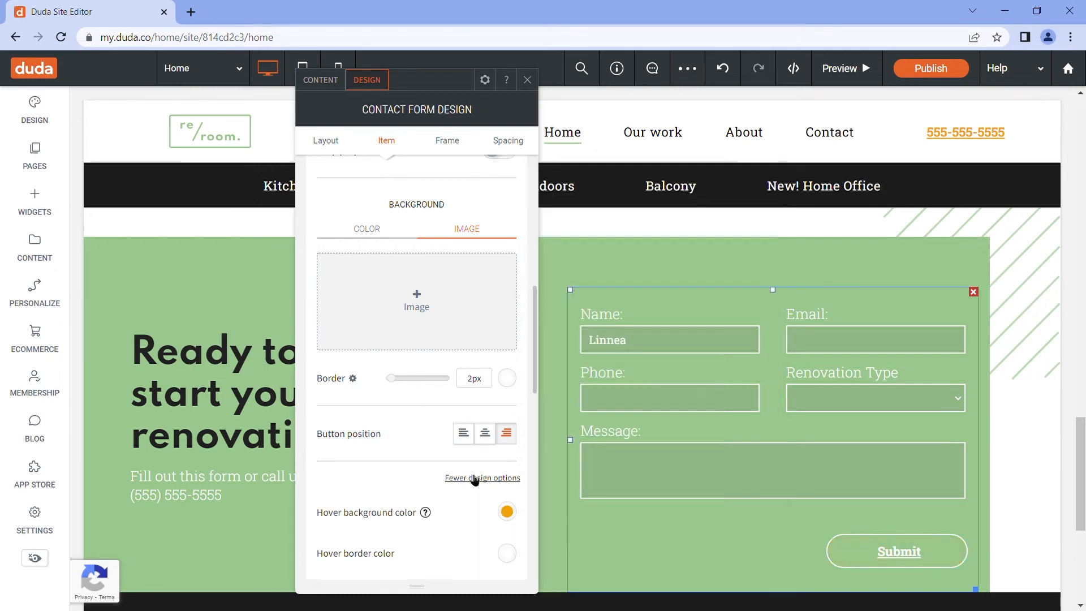
{"action": "scroll", "coordinate": [502, 412], "scroll_direction": "down", "scroll_amount": 5}
{"action": "left_click", "coordinate": [507, 199]}
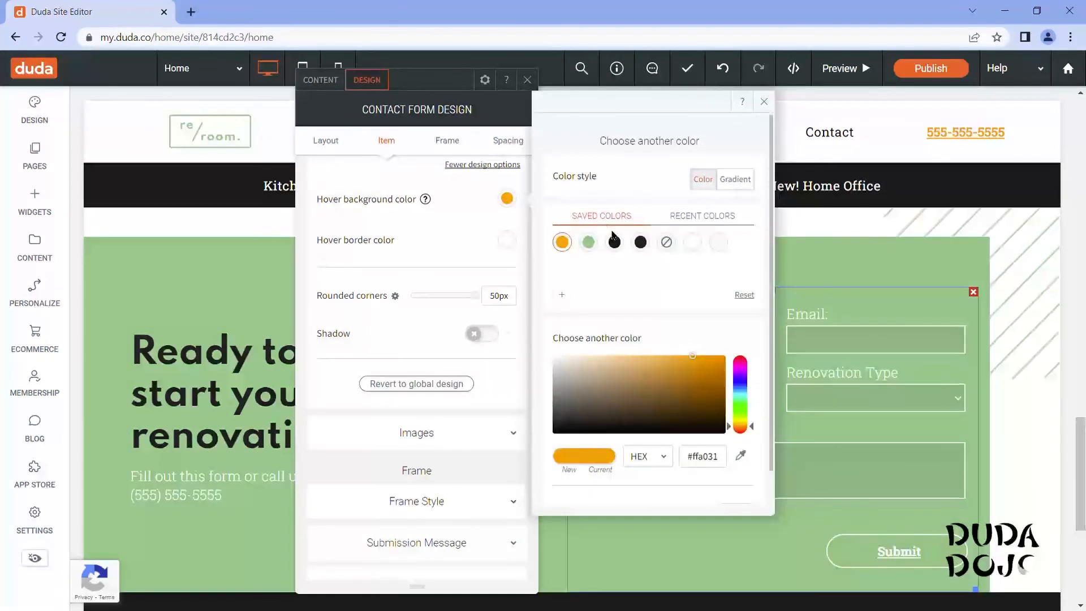
{"action": "left_click", "coordinate": [614, 242]}
{"action": "left_click", "coordinate": [766, 101]}
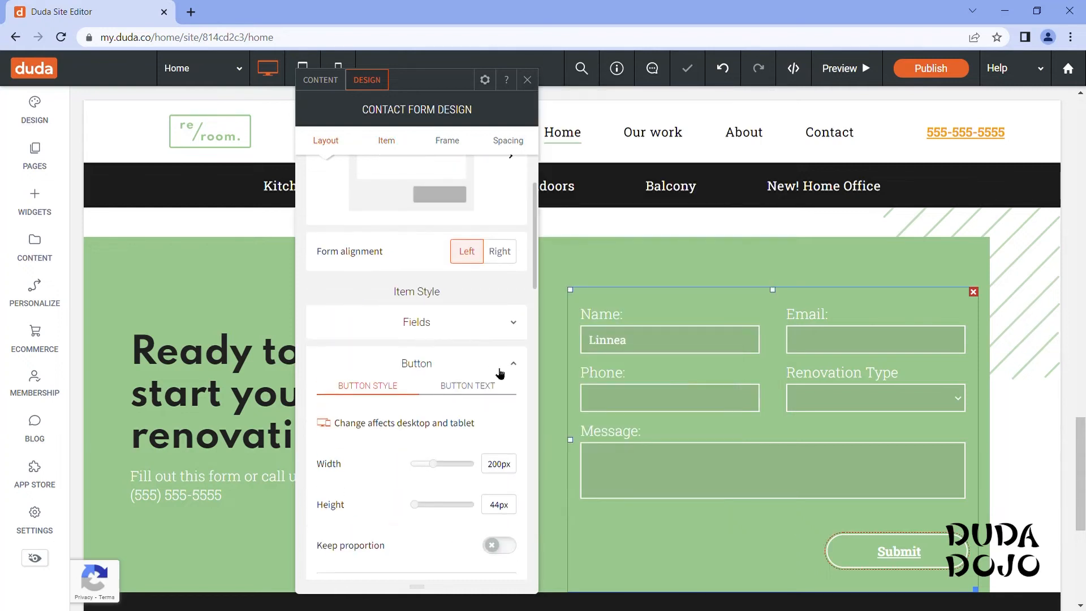
{"action": "left_click", "coordinate": [512, 363]}
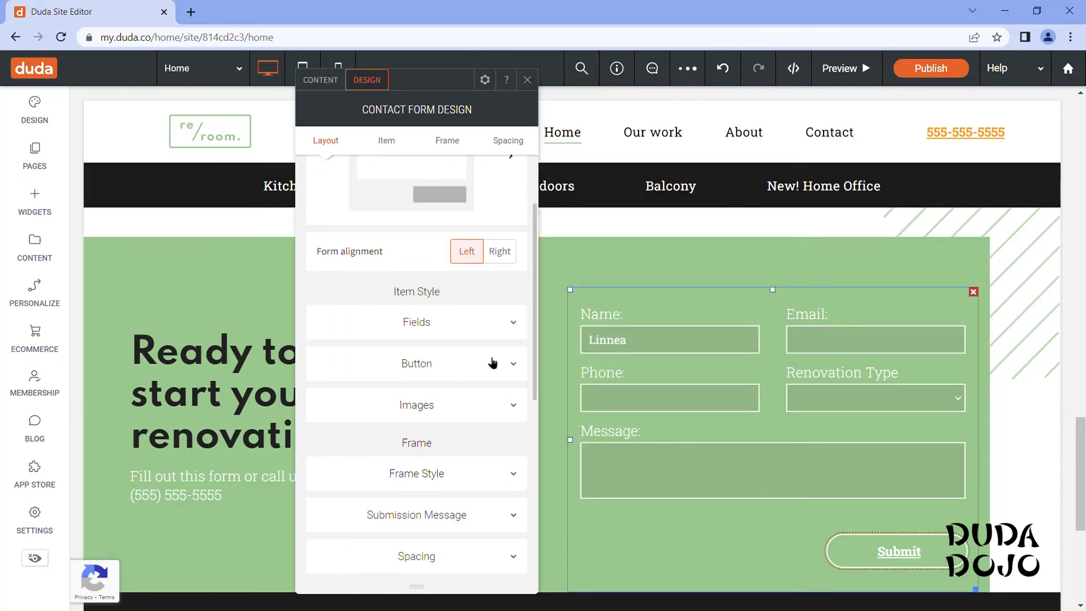
- Try the saved black #1c1c1c as the contact form frame's background color, and restore the frame to no background
{"action": "left_click", "coordinate": [516, 477]}
{"action": "scroll", "coordinate": [428, 468], "scroll_direction": "down", "scroll_amount": 3}
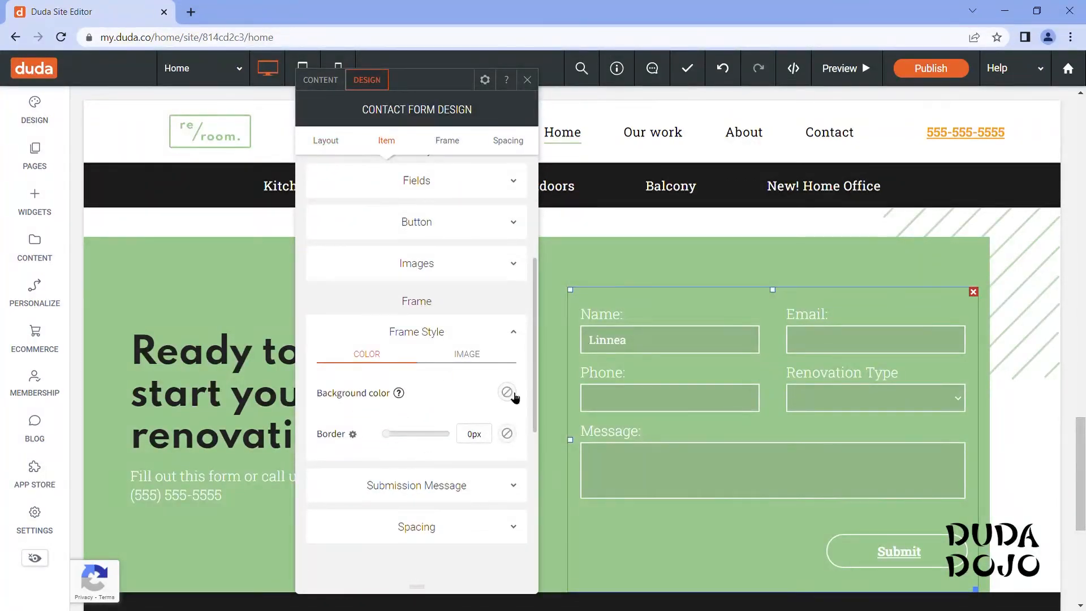
{"action": "left_click", "coordinate": [508, 393]}
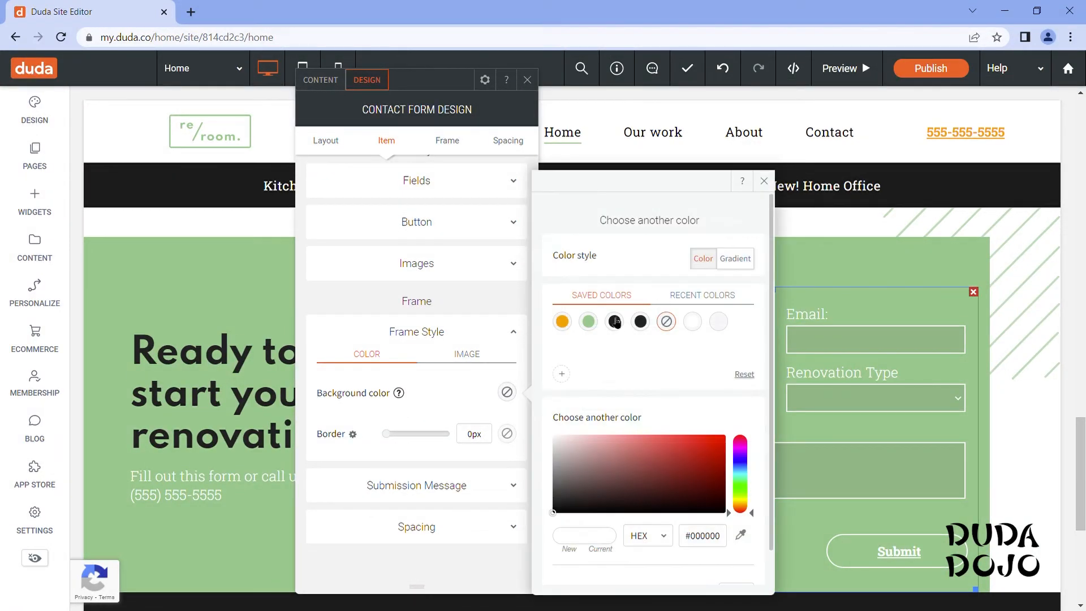
{"action": "left_click", "coordinate": [615, 321]}
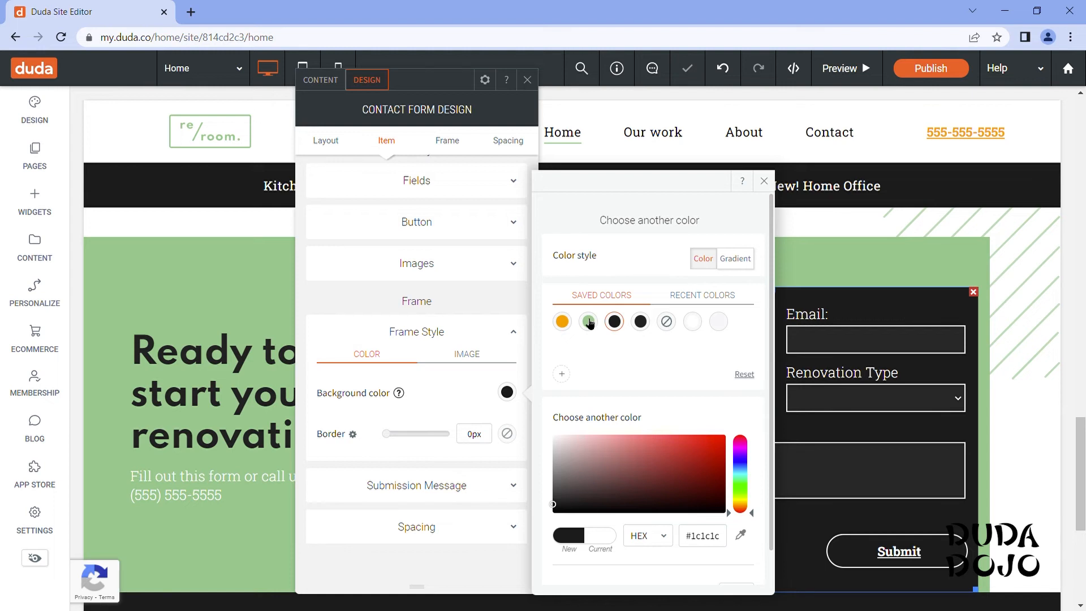
{"action": "left_click", "coordinate": [667, 322]}
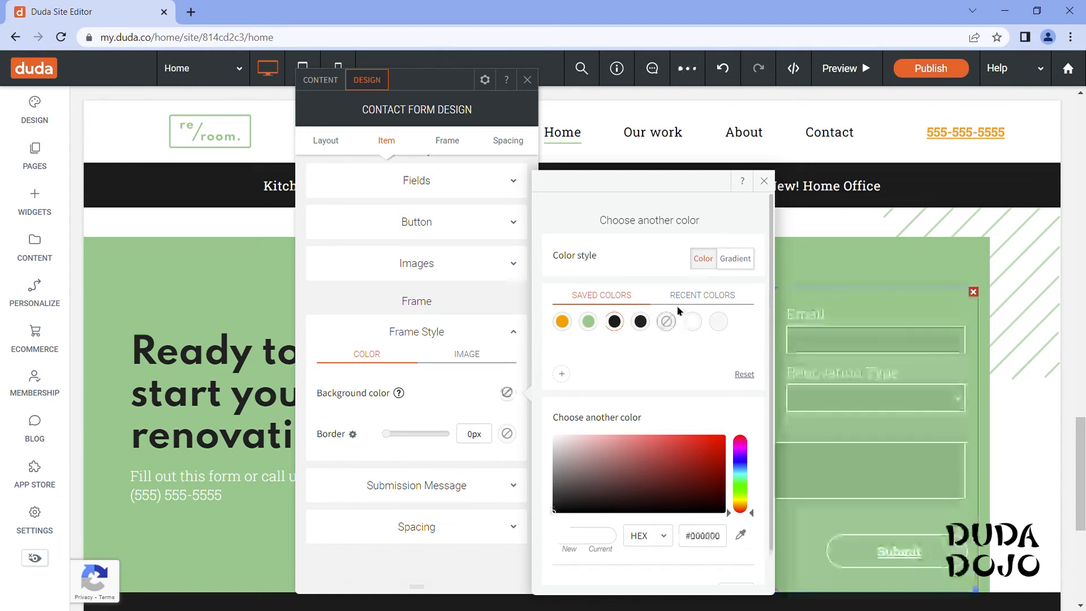
{"action": "left_click", "coordinate": [764, 181]}
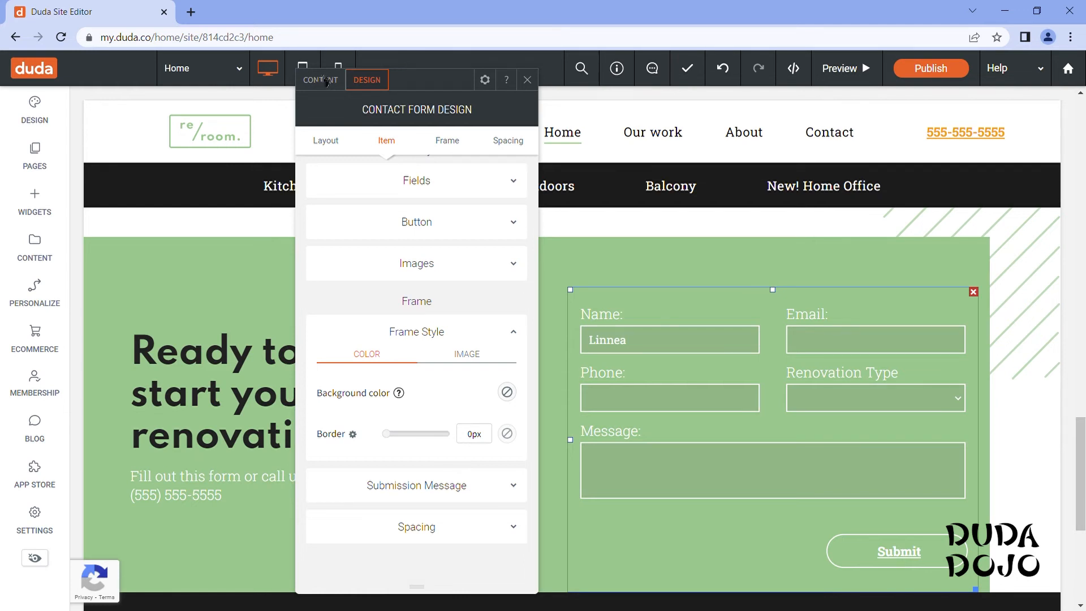
- Examine the contact form's submission recipients, submission actions and tracking settings, and its third-party integration options
{"action": "left_click", "coordinate": [327, 81]}
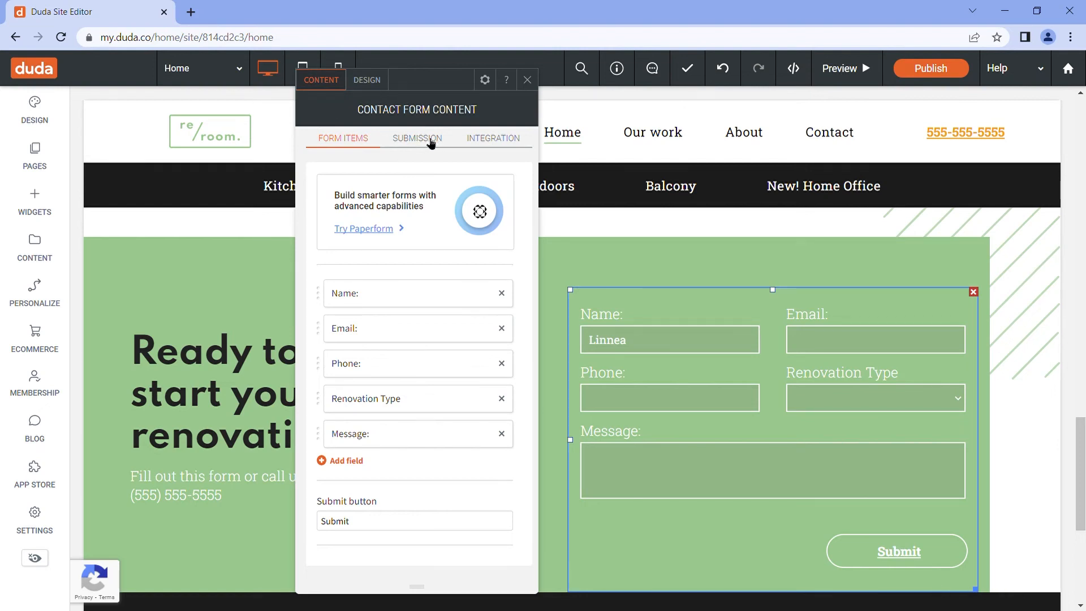
{"action": "left_click", "coordinate": [427, 142]}
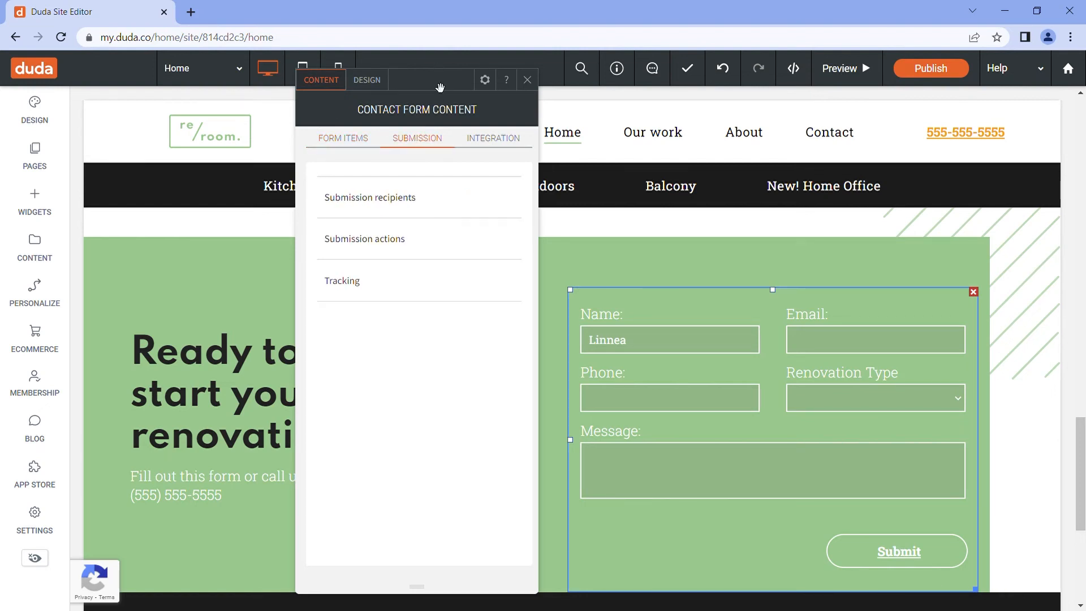
{"action": "left_click_drag", "start_coordinate": [440, 86], "coordinate": [367, 83]}
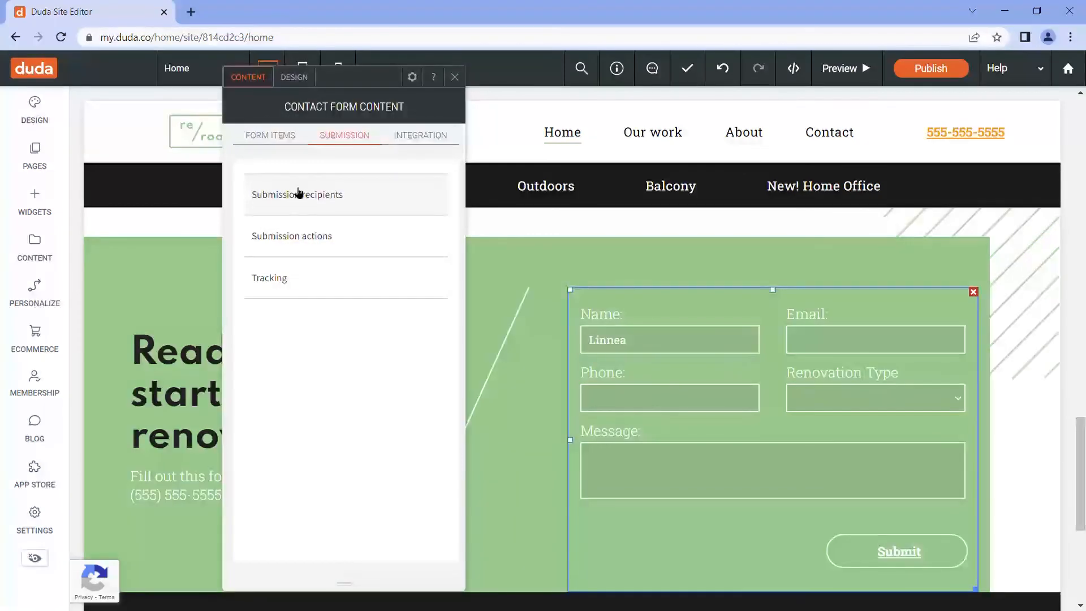
{"action": "left_click", "coordinate": [299, 194]}
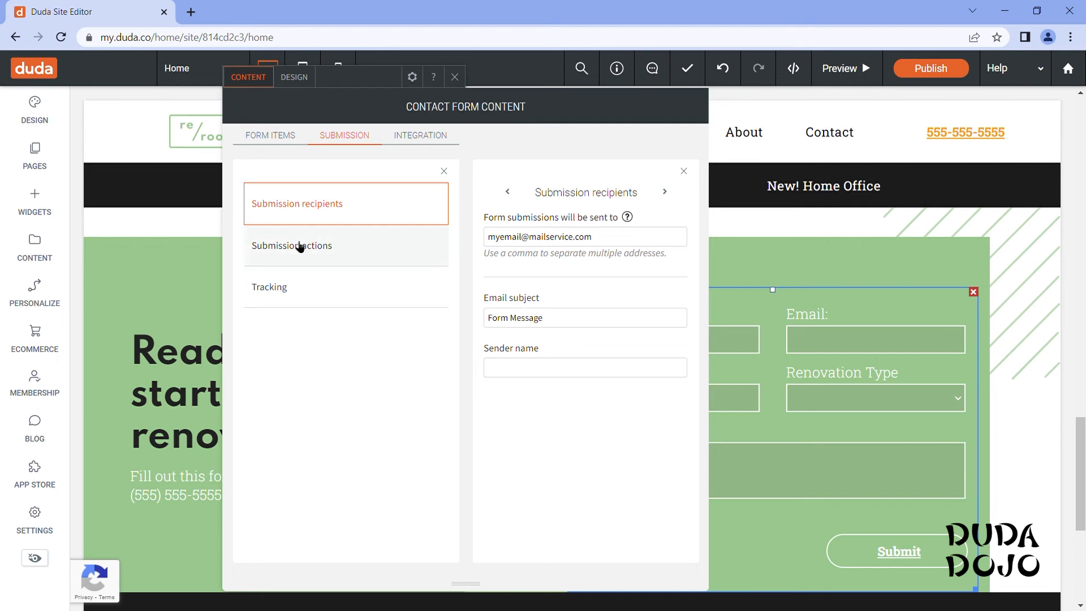
{"action": "left_click", "coordinate": [297, 245]}
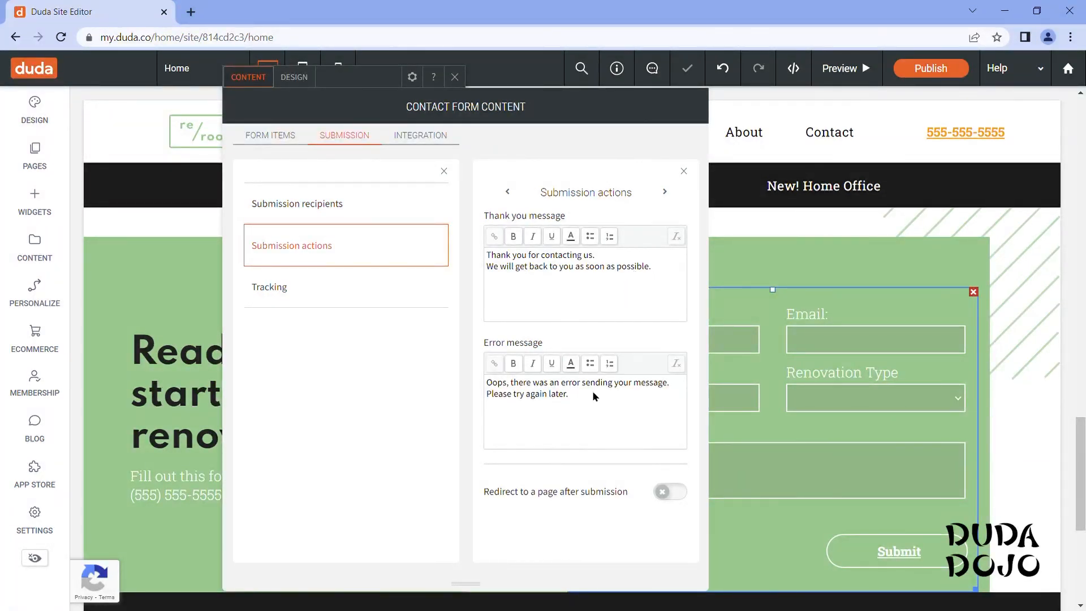
{"action": "left_click", "coordinate": [297, 288]}
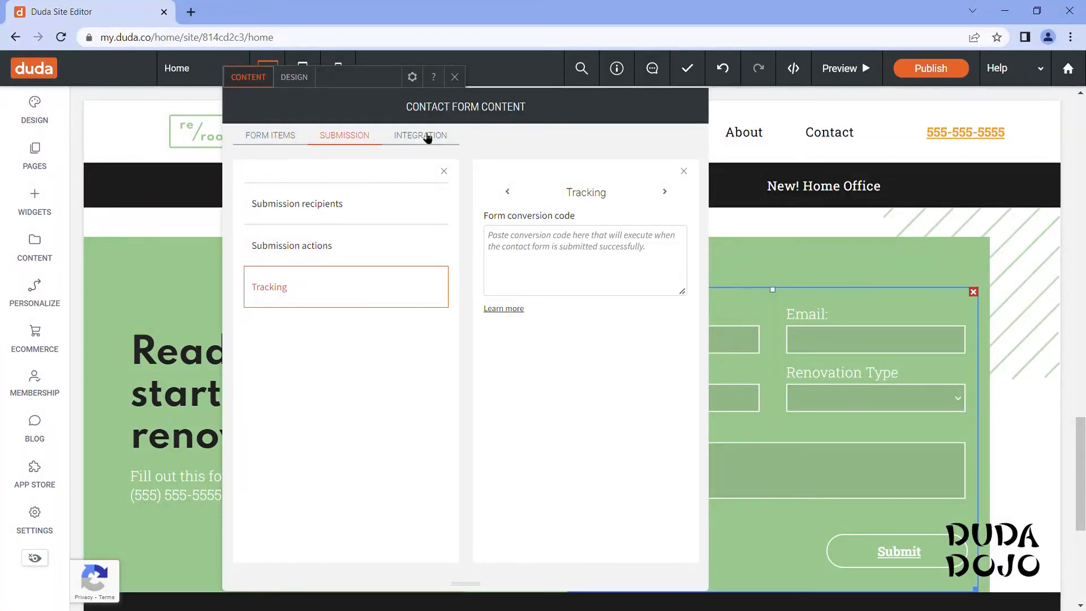
{"action": "left_click", "coordinate": [428, 138]}
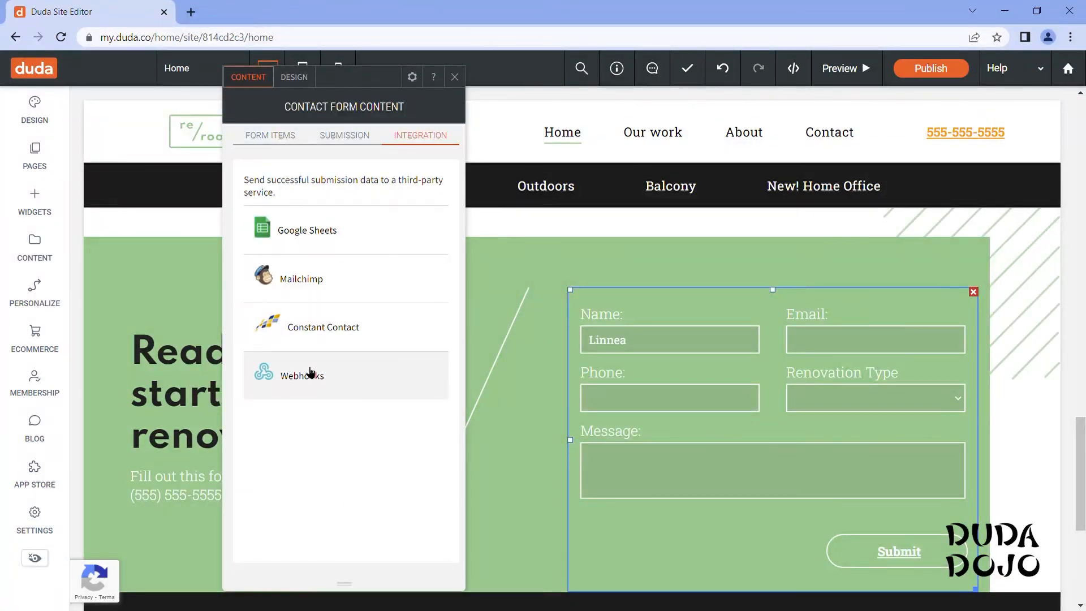
- Close the contact form settings and preview the home page with the restyled form
{"action": "left_click", "coordinate": [454, 76]}
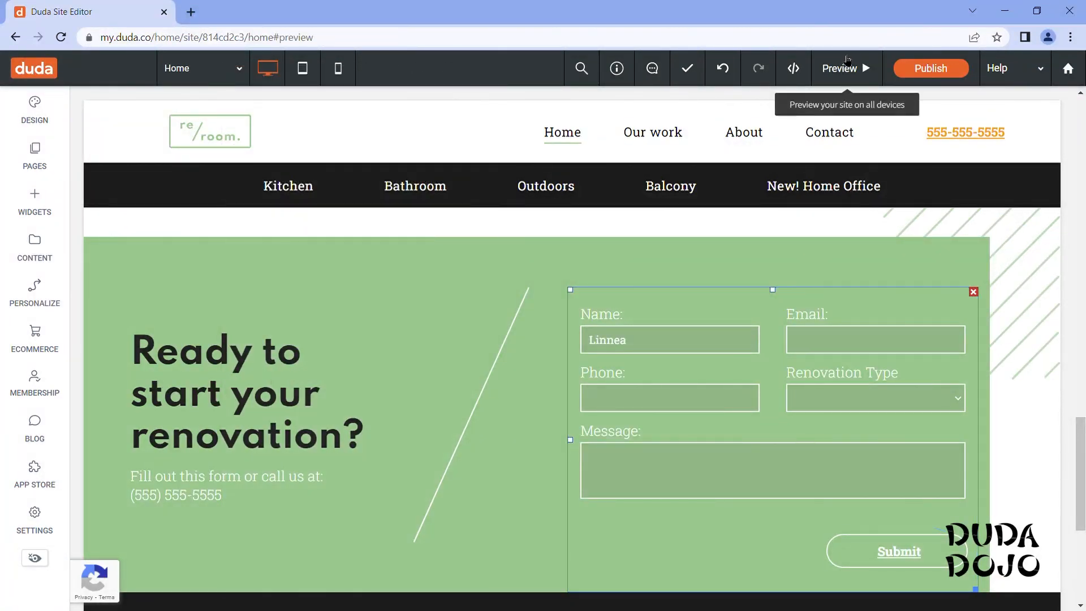
{"action": "left_click", "coordinate": [844, 68]}
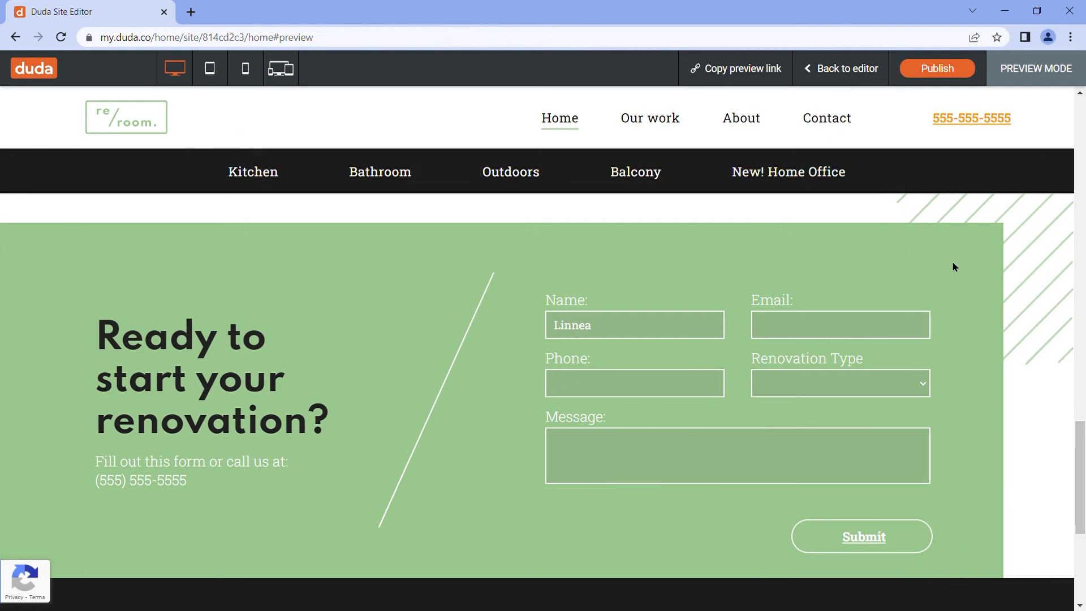